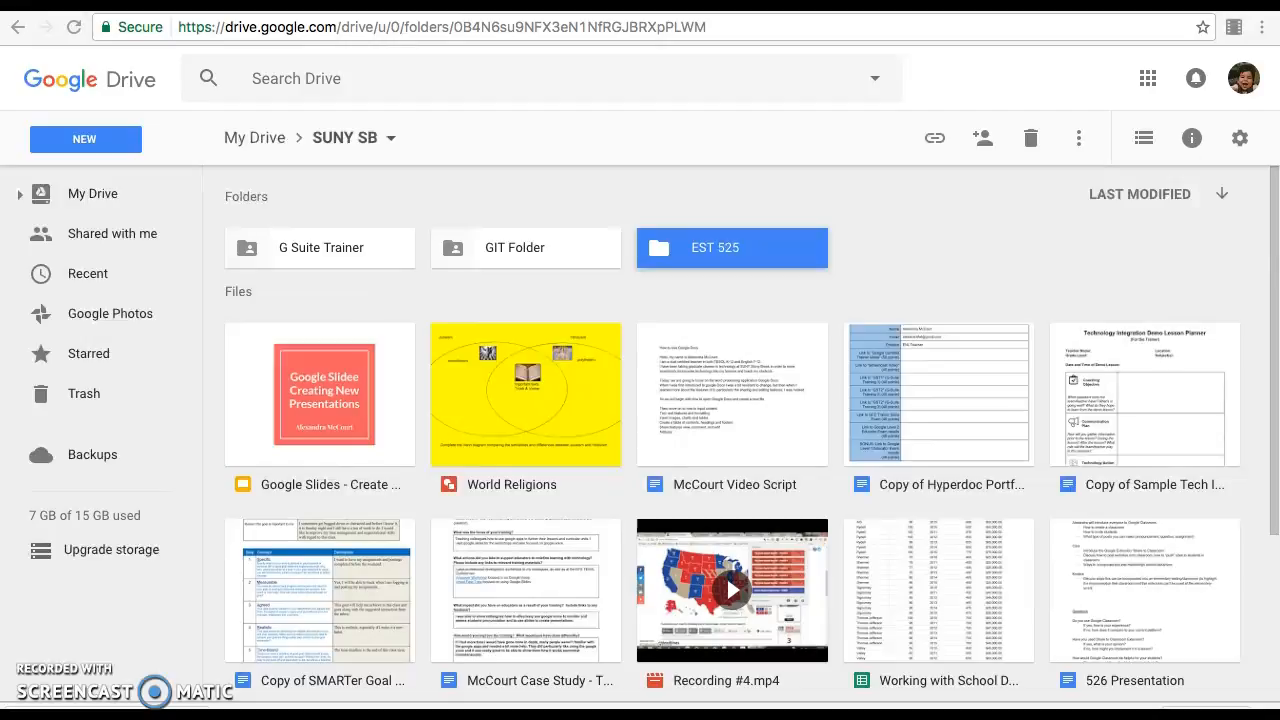
Create a new Google Docs document in the SUNY SB folder
{"action": "left_click", "coordinate": [40, 122]}
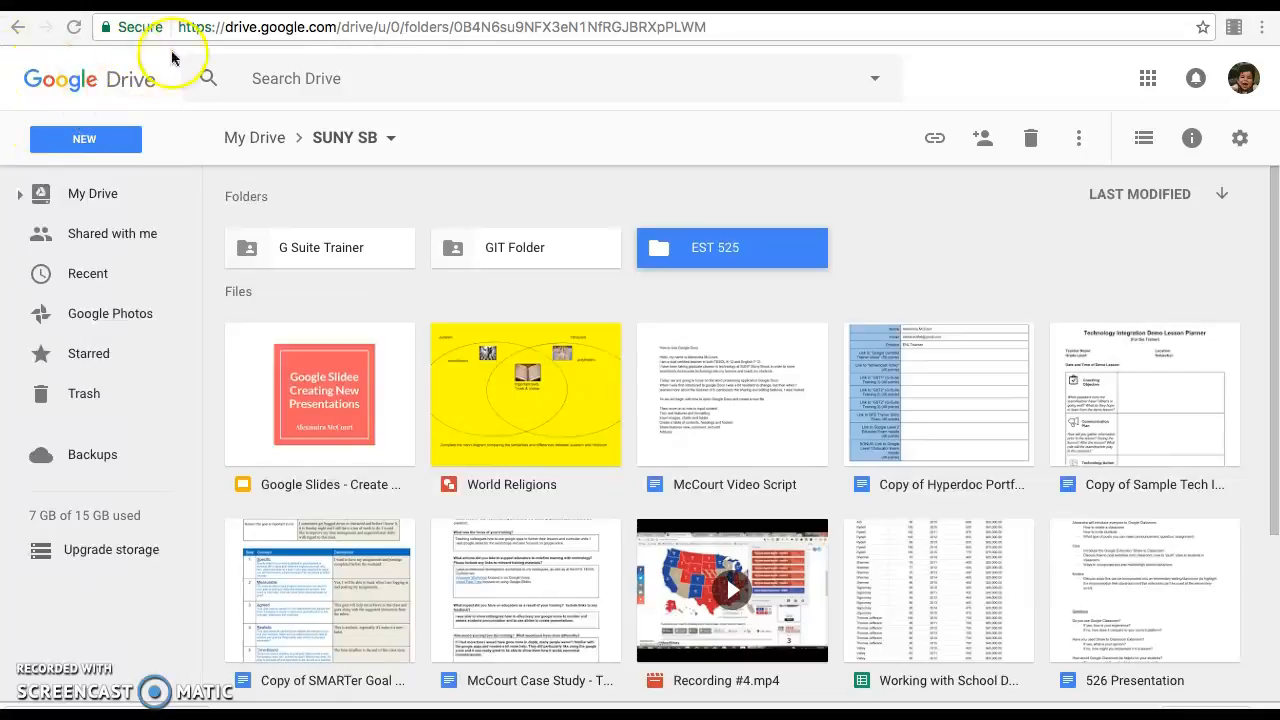
{"action": "left_click", "coordinate": [94, 140]}
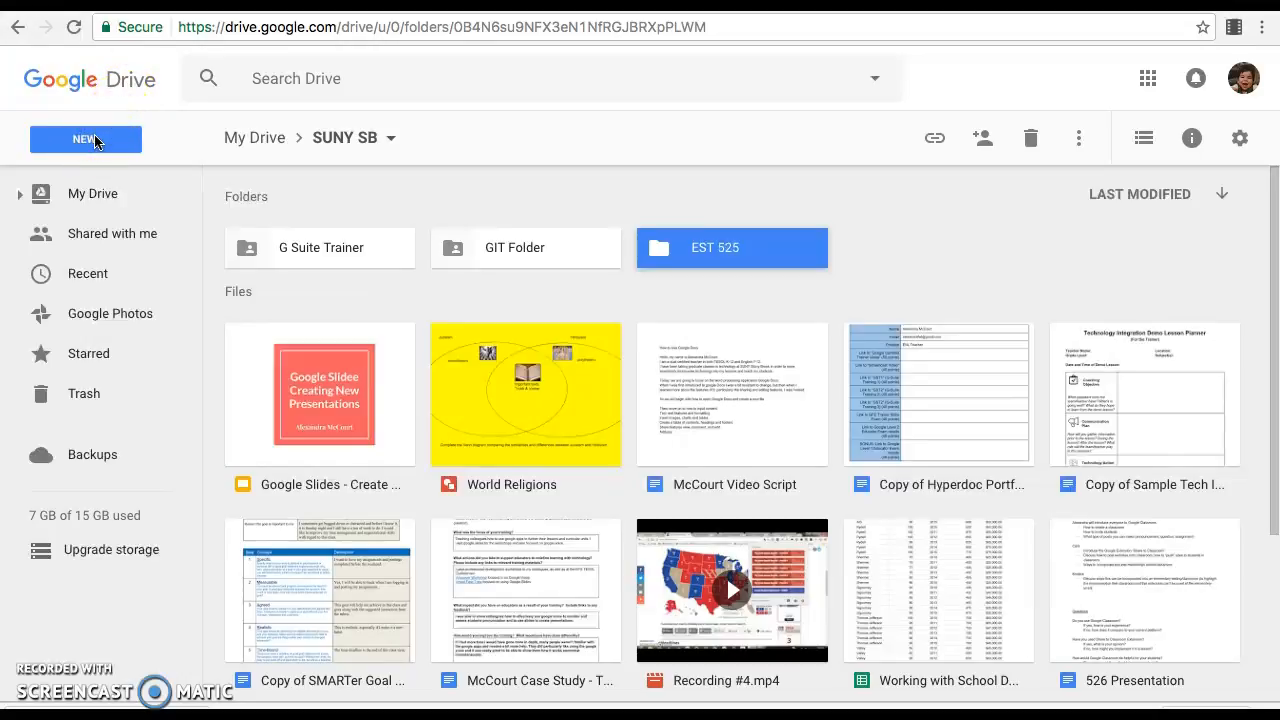
{"action": "left_click", "coordinate": [95, 141]}
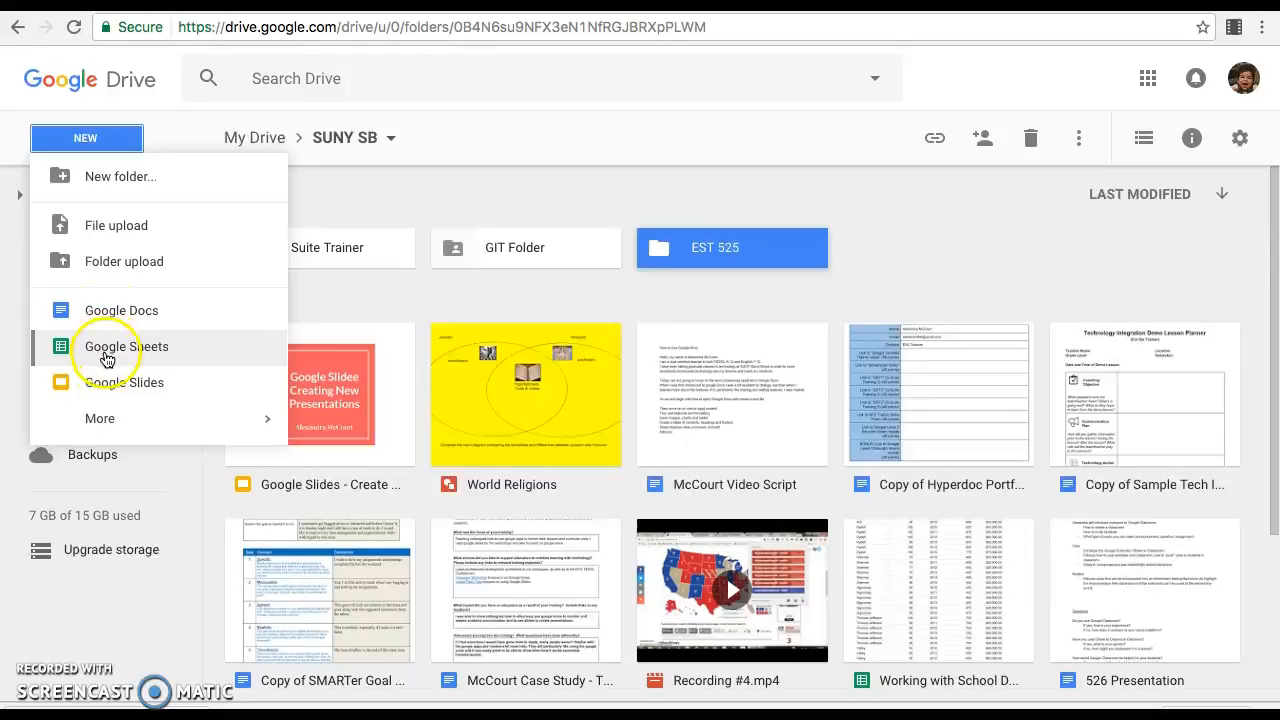
{"action": "left_click", "coordinate": [108, 424]}
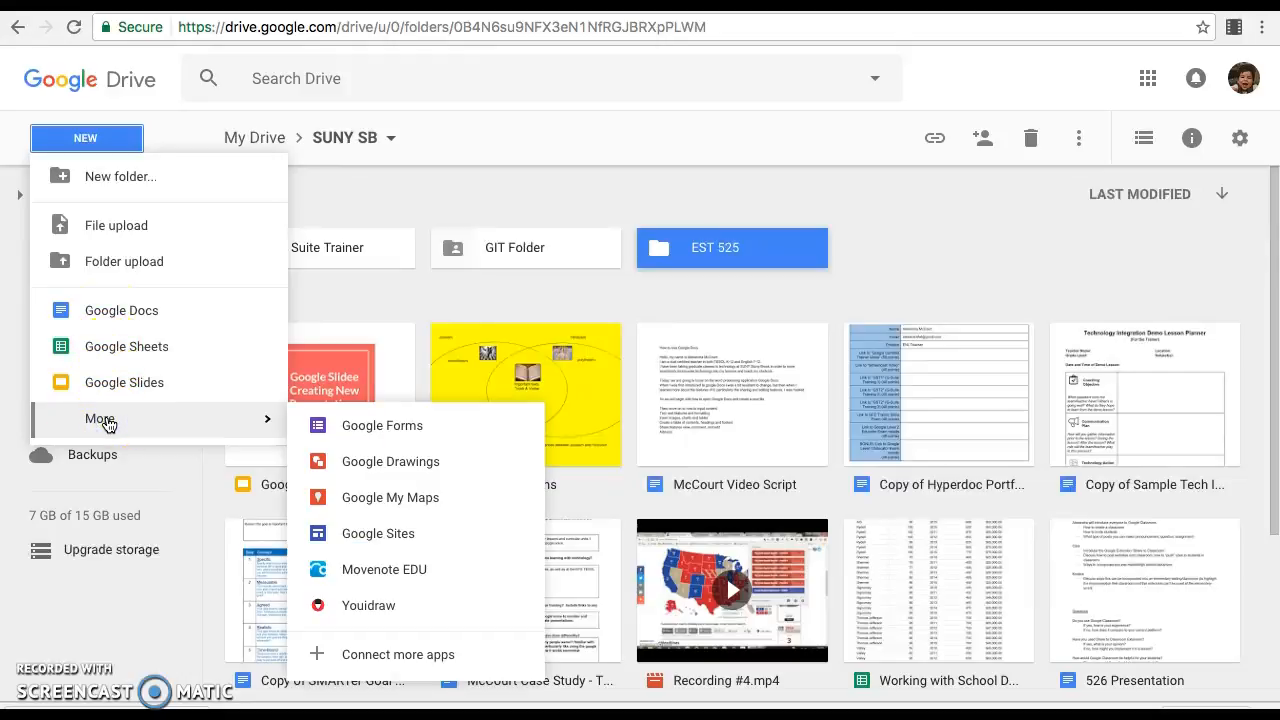
{"action": "left_click", "coordinate": [137, 300]}
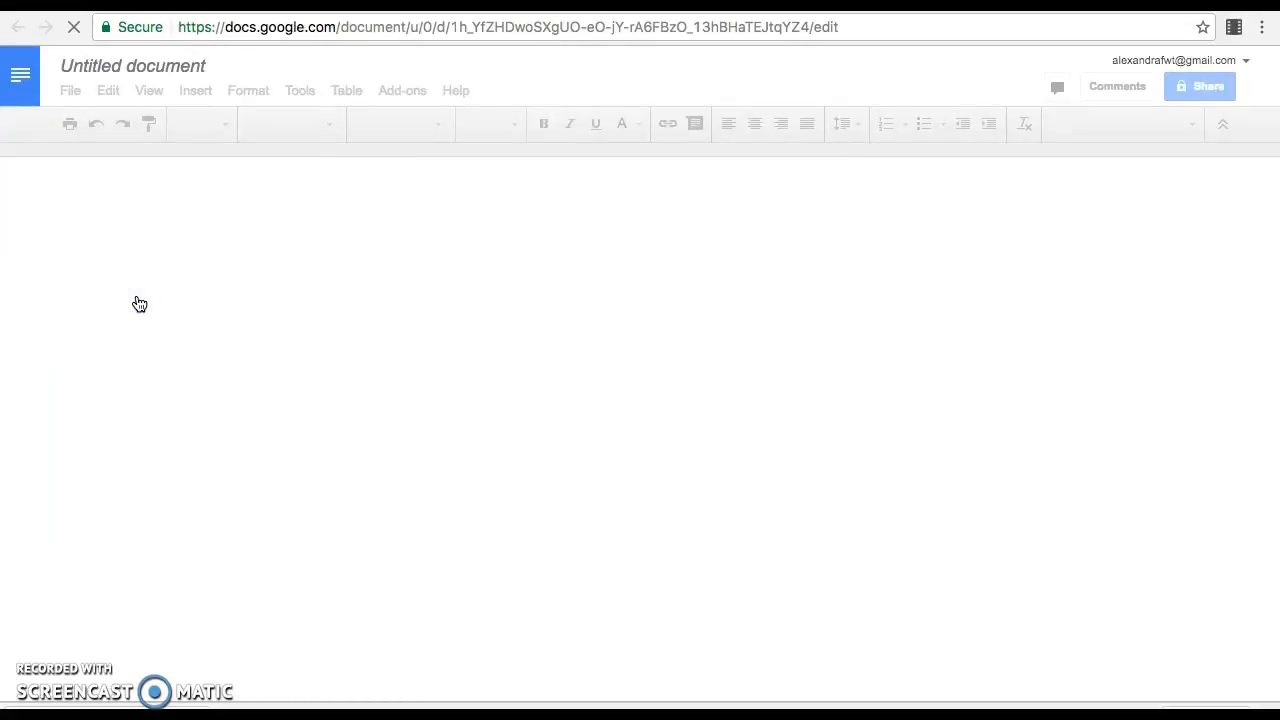
Rename the untitled document to "Google Docs Introduction"
{"action": "left_click", "coordinate": [164, 67]}
{"action": "left_click", "coordinate": [200, 68]}
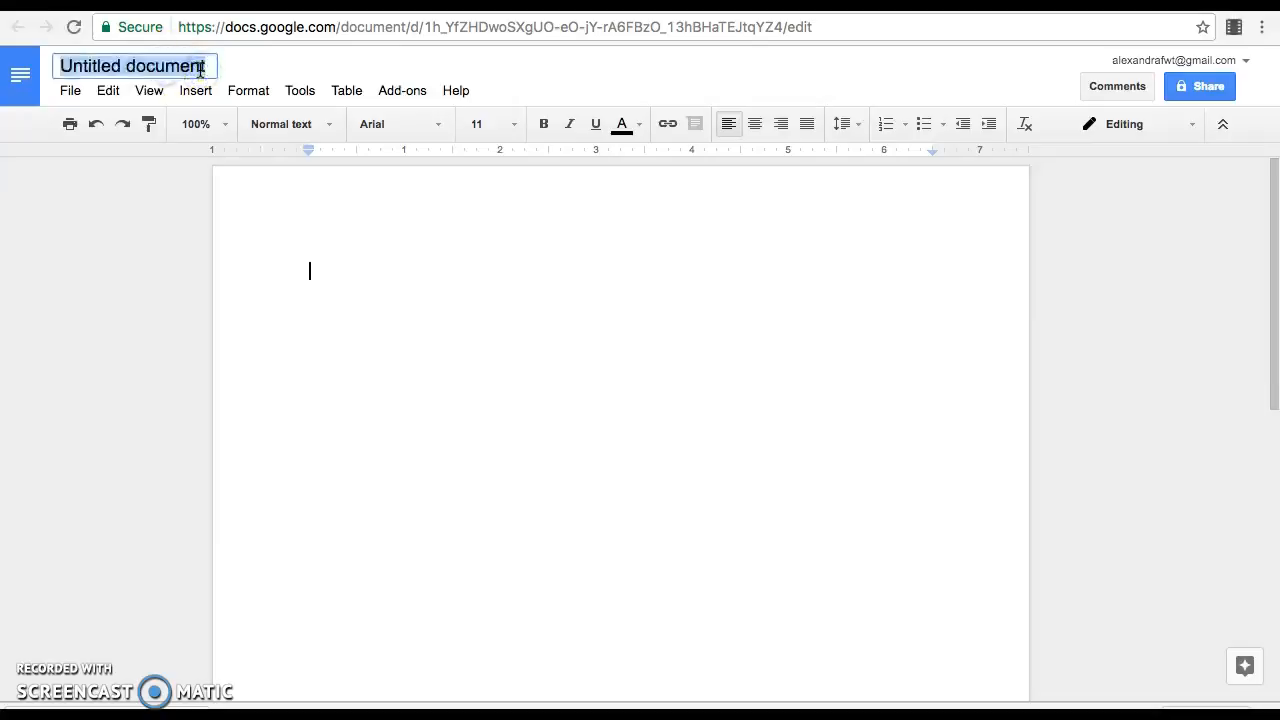
{"action": "type", "text": "Google Docs INtroduc"}
{"action": "key", "text": "BackSpace"}
{"action": "key", "text": "BackSpace"}
{"action": "key", "text": "BackSpace"}
{"action": "key", "text": "BackSpace"}
{"action": "key", "text": "BackSpace"}
{"action": "key", "text": "BackSpace"}
{"action": "key", "text": "BackSpace"}
{"action": "type", "text": "ntroduction"}
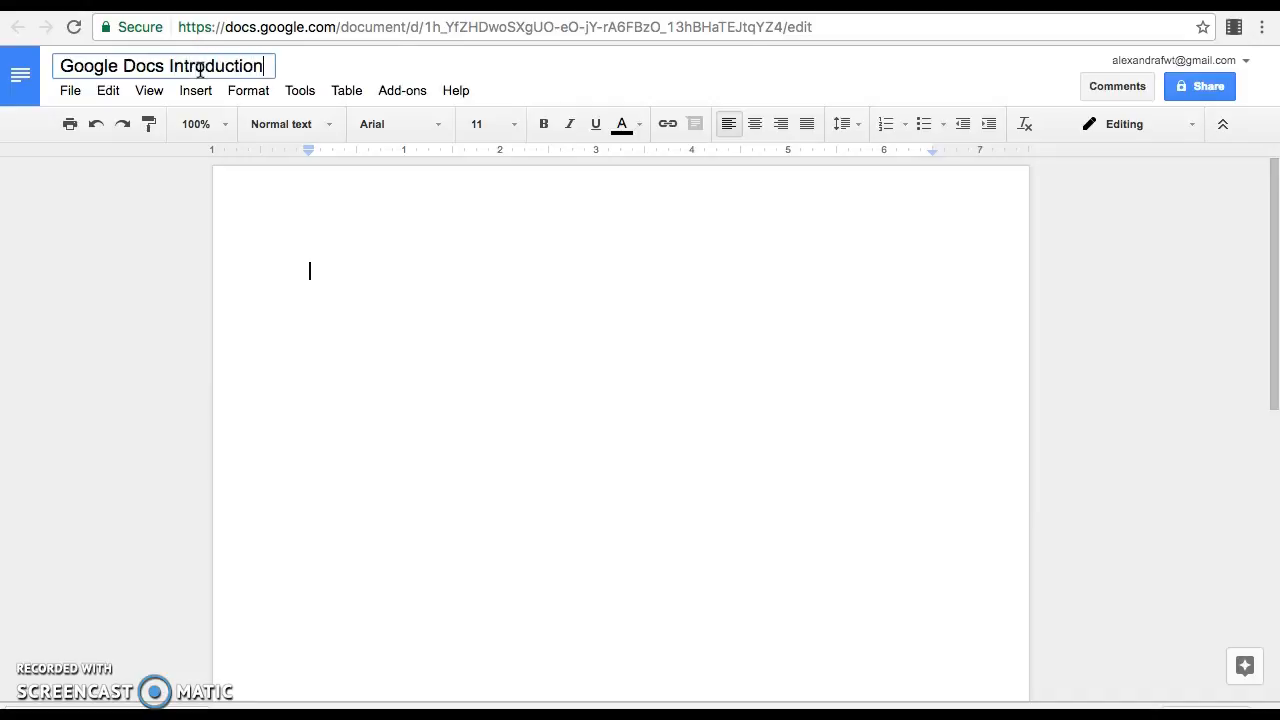
{"action": "key", "text": "Return"}
Write "Using Google Docs is GREAT!" as the first line of the document and start a new line
{"action": "left_click", "coordinate": [329, 263]}
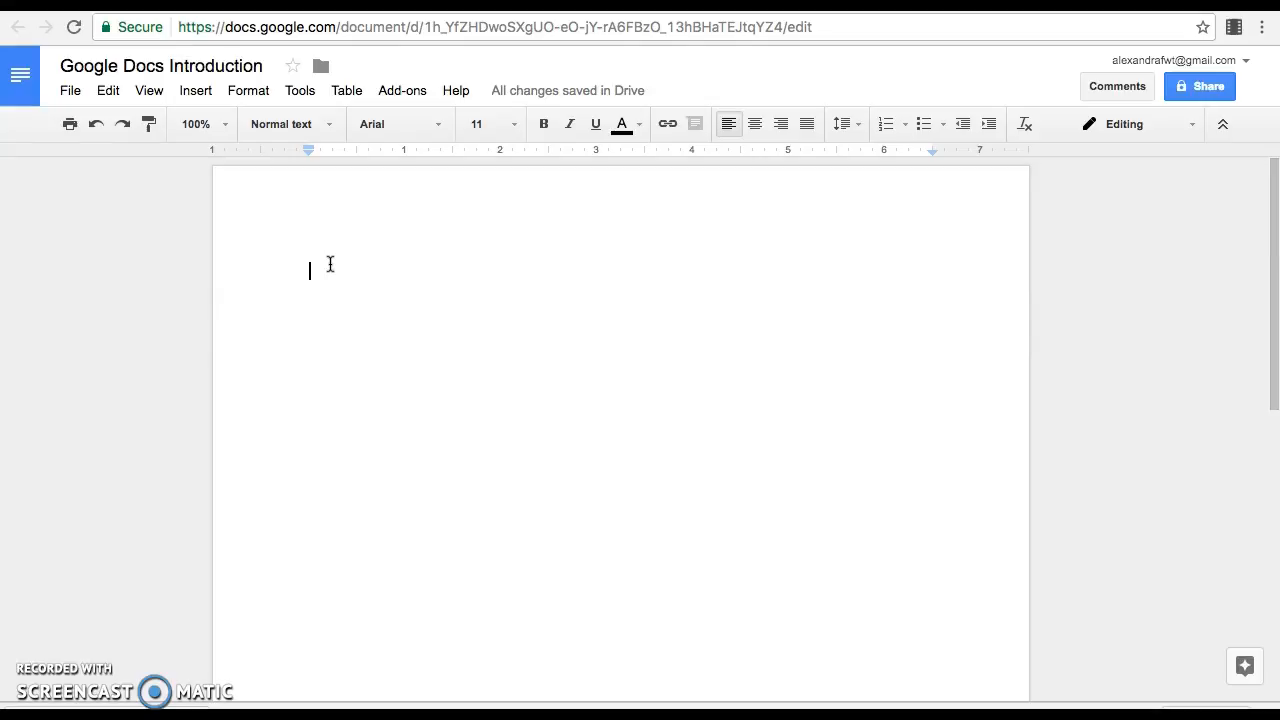
{"action": "type", "text": "Using Google Docs is"}
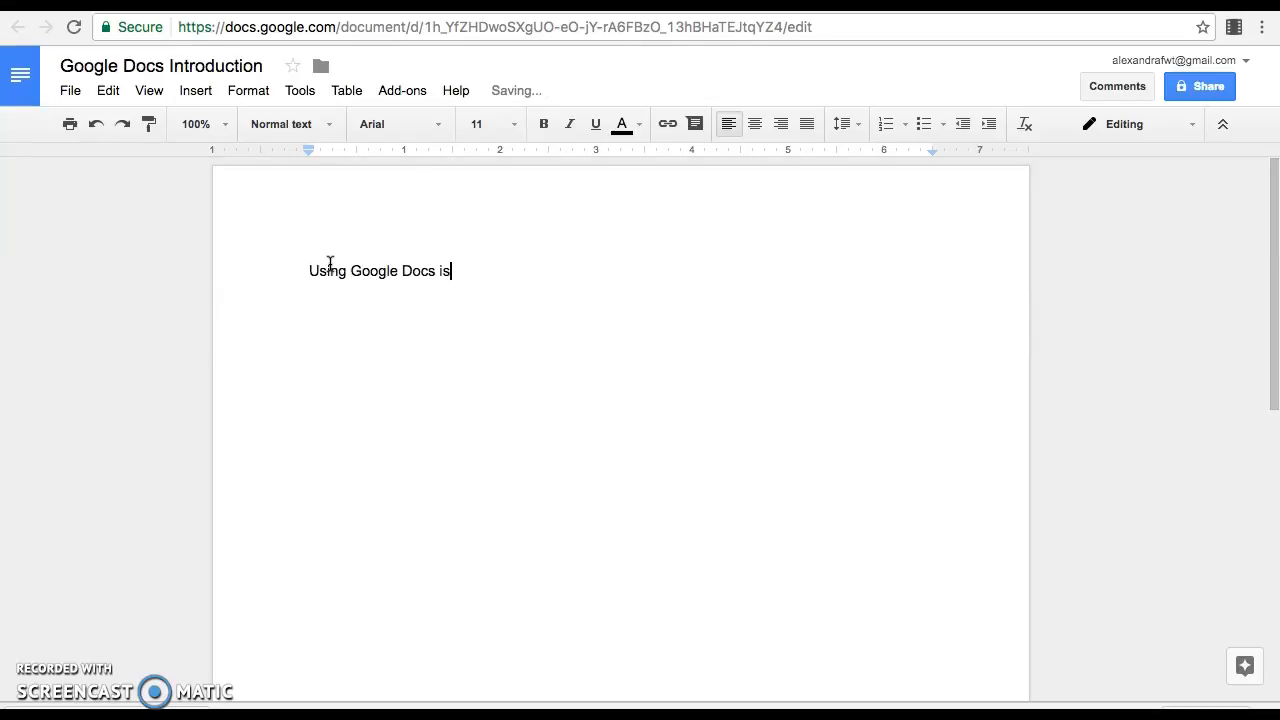
{"action": "type", "text": " GREAT!"}
{"action": "key", "text": "Return"}
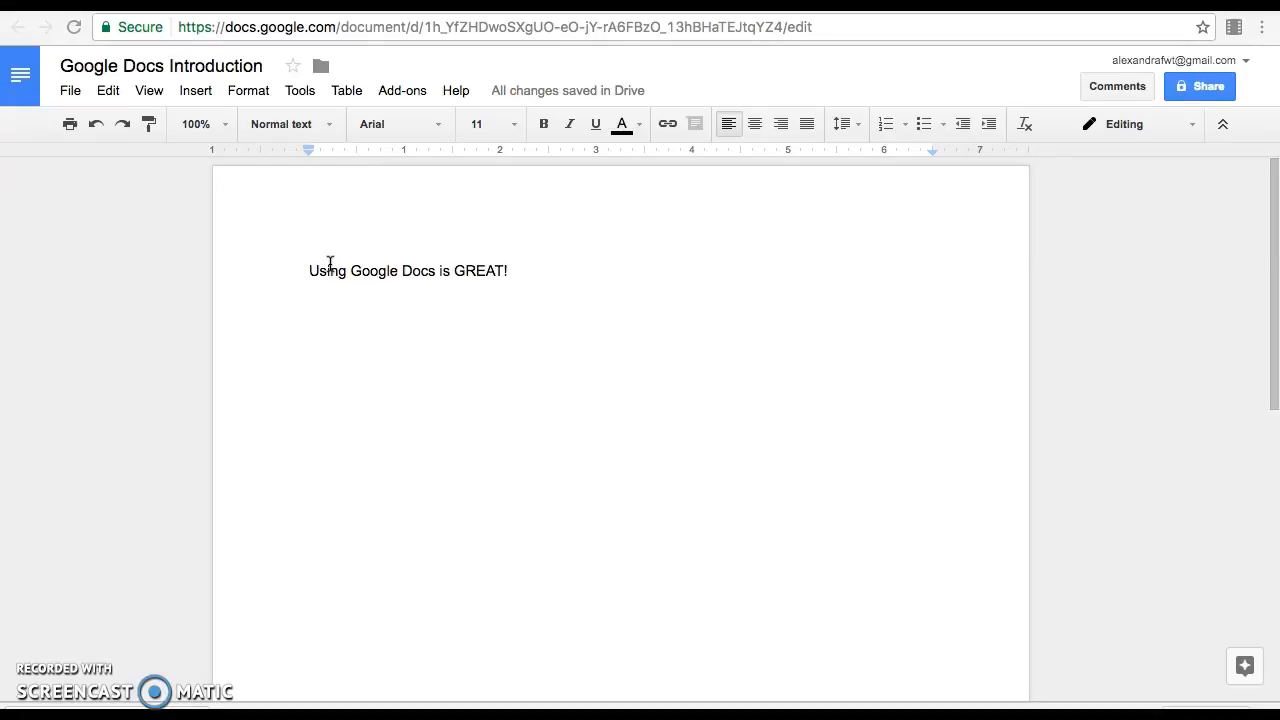
Copy the first four English stanzas of the poem from the Wikiquote page and paste them below the document's first line
{"action": "key", "text": "ctrl+Tab"}
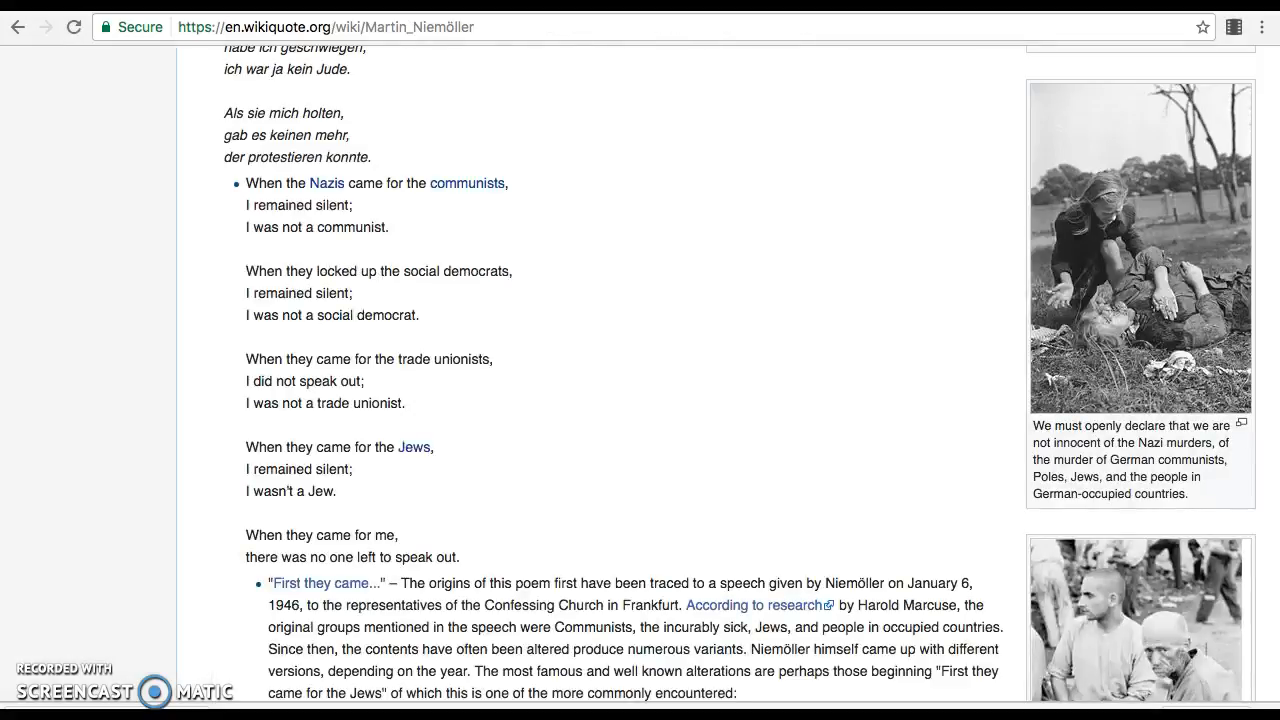
{"action": "left_click_drag", "start_coordinate": [245, 181], "coordinate": [447, 502]}
{"action": "key", "text": "super+c"}
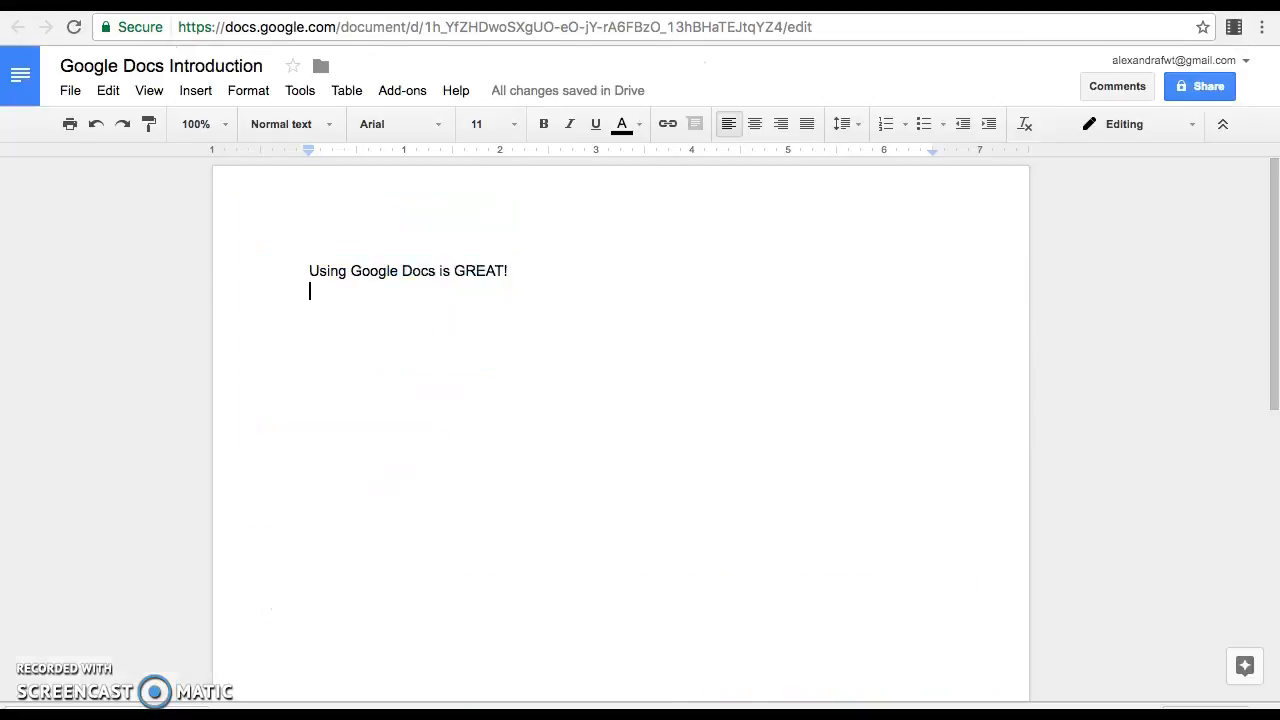
{"action": "left_click", "coordinate": [349, 321]}
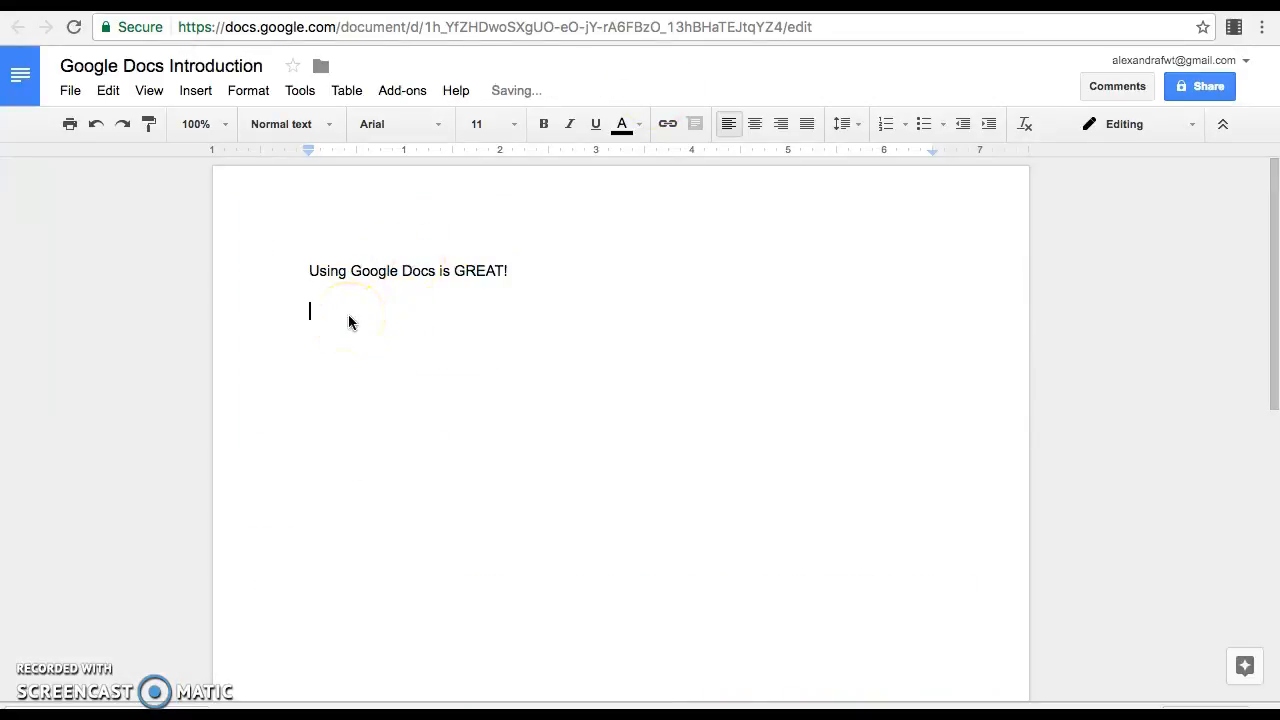
{"action": "key", "text": "super+v"}
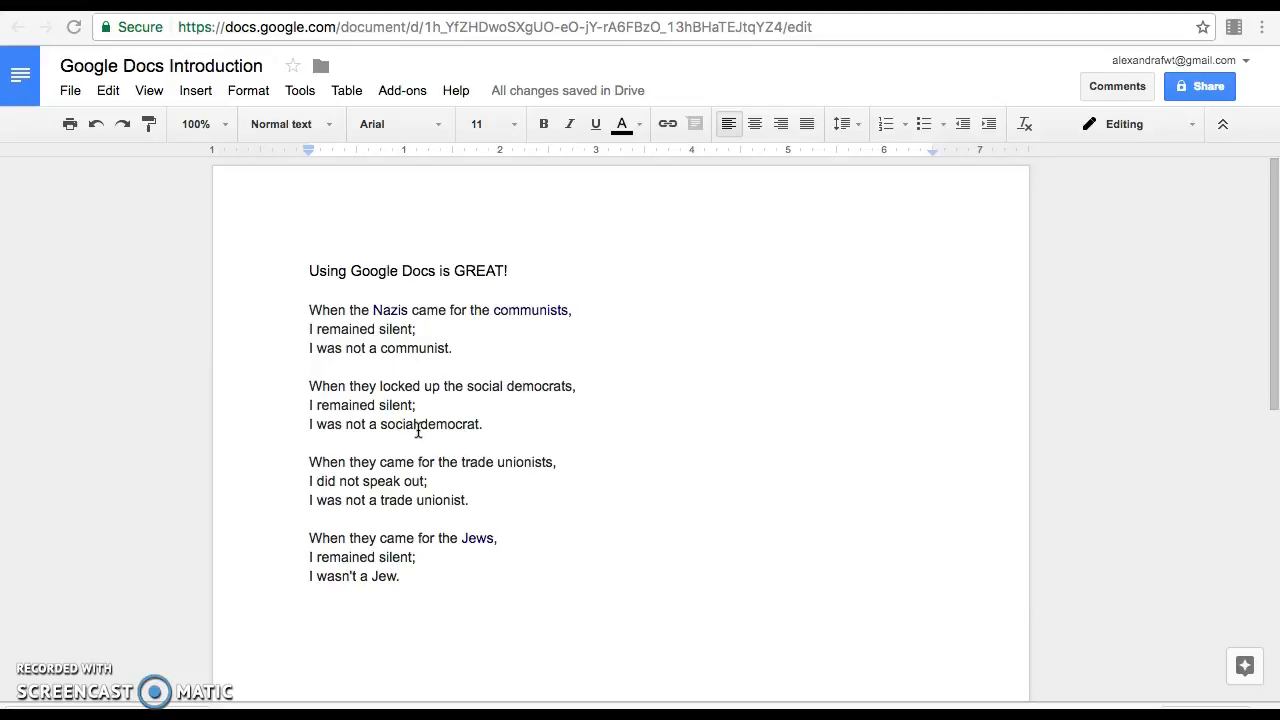
{"action": "left_click", "coordinate": [331, 127]}
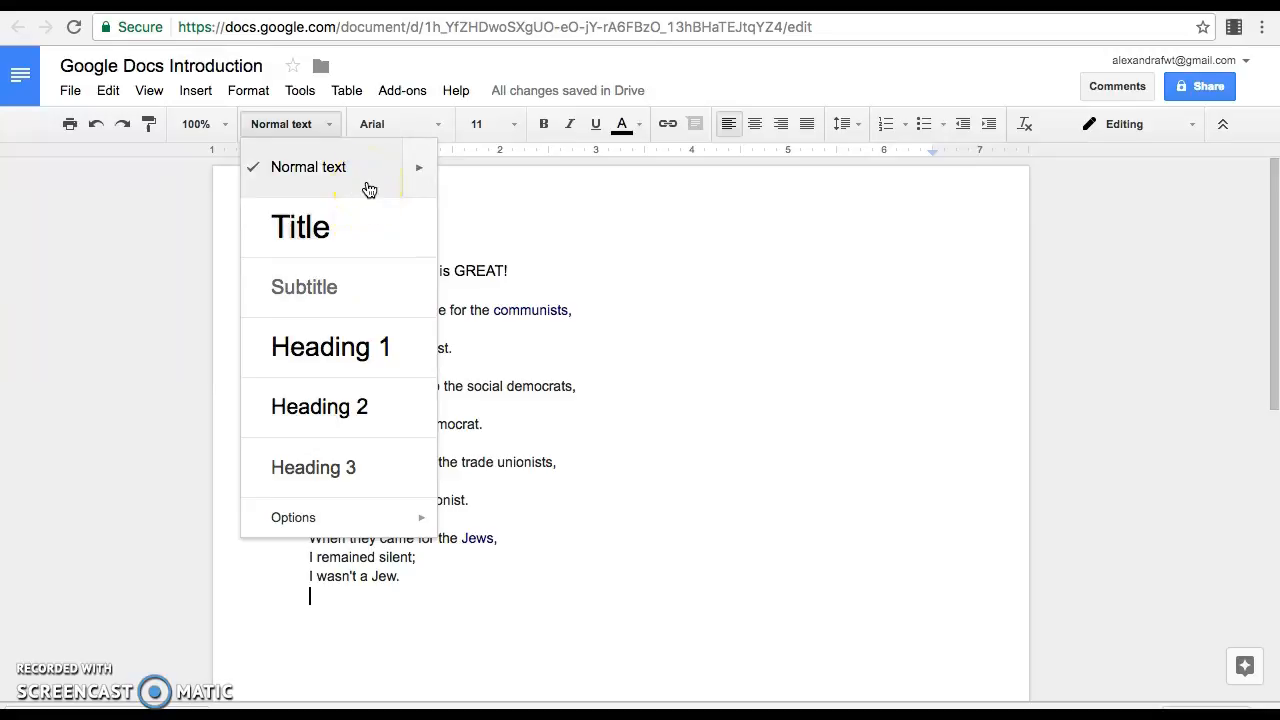
{"action": "left_click", "coordinate": [494, 189]}
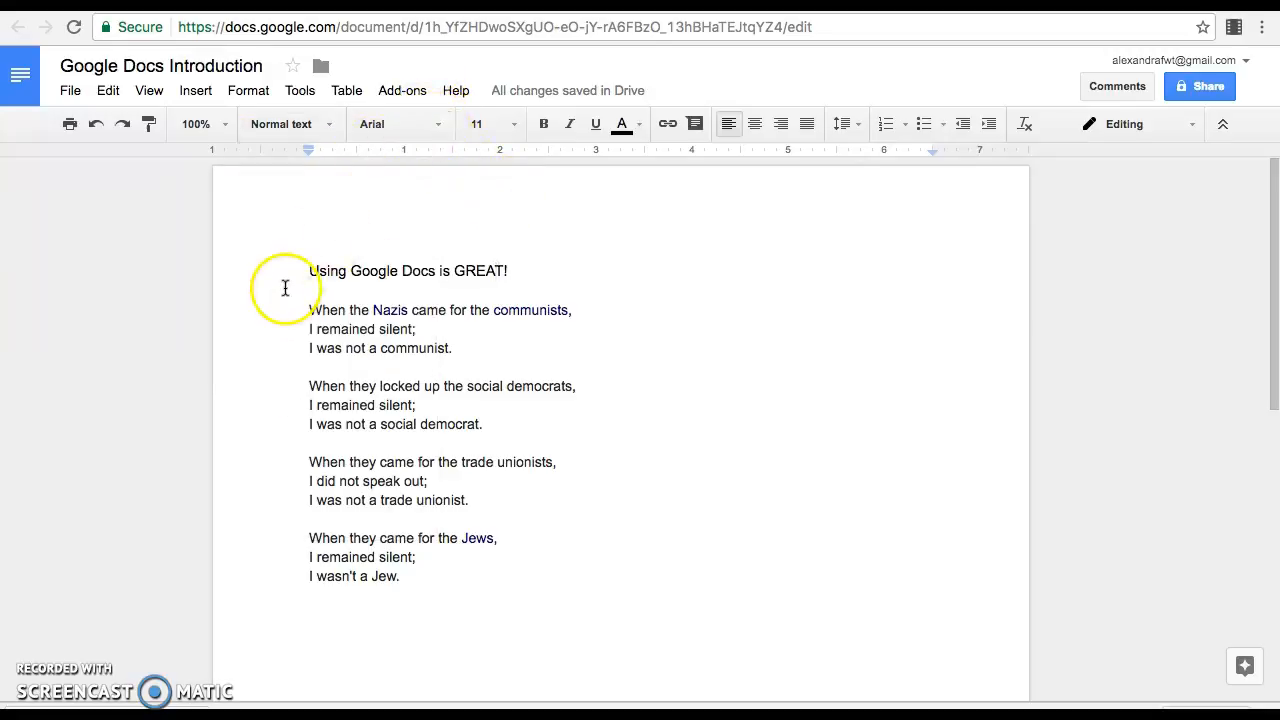
Try the Impact font on all of the document's text, and settle on Playfair Display
{"action": "left_click_drag", "start_coordinate": [309, 270], "coordinate": [465, 590]}
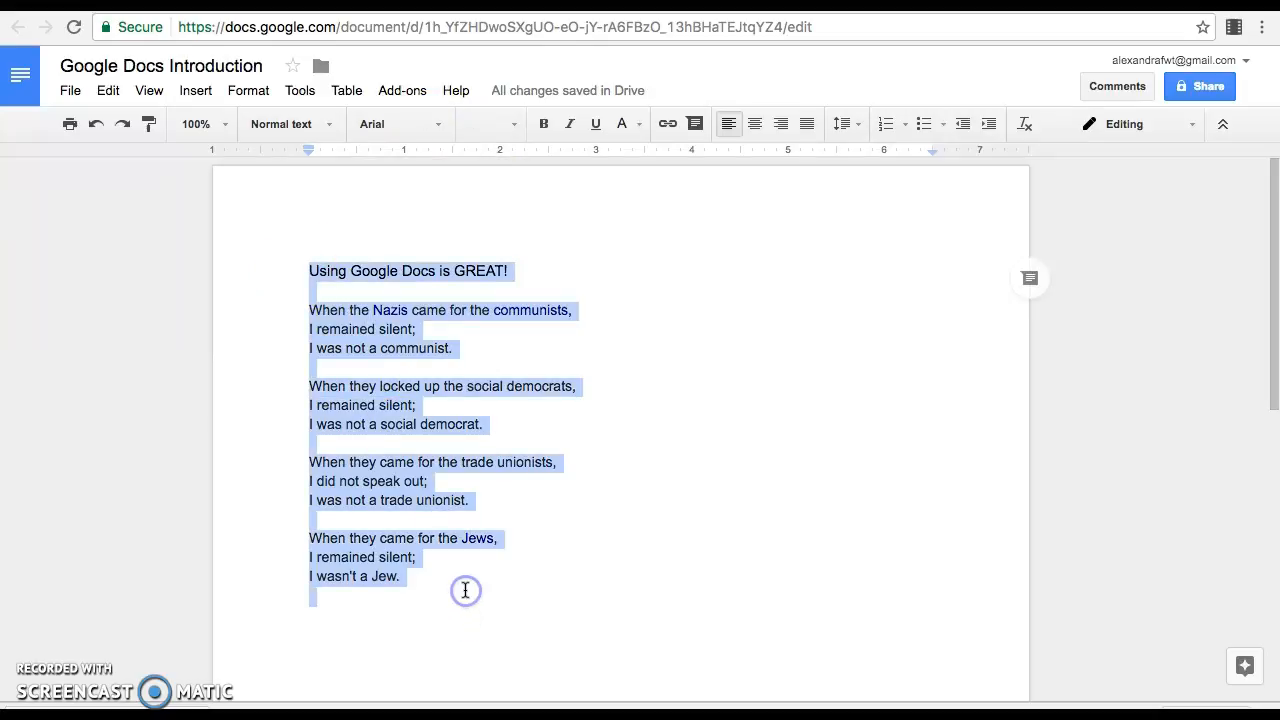
{"action": "left_click", "coordinate": [444, 122]}
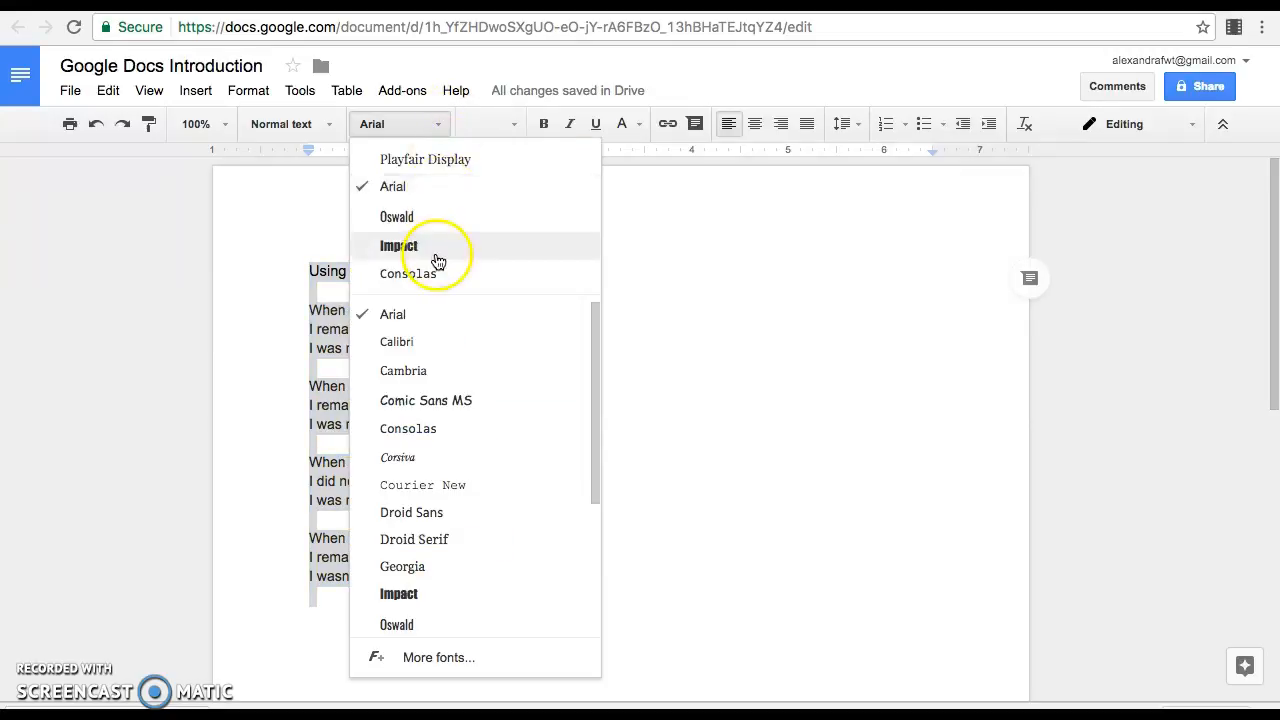
{"action": "left_click", "coordinate": [437, 247]}
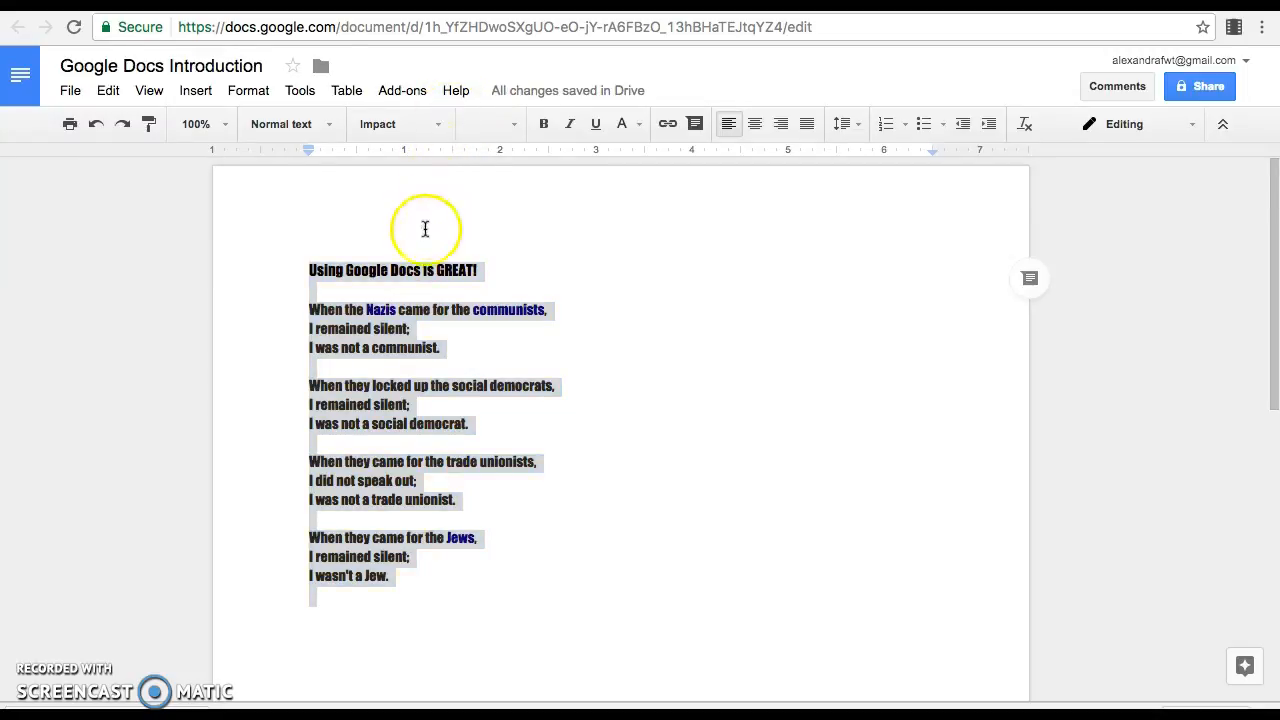
{"action": "left_click", "coordinate": [432, 125]}
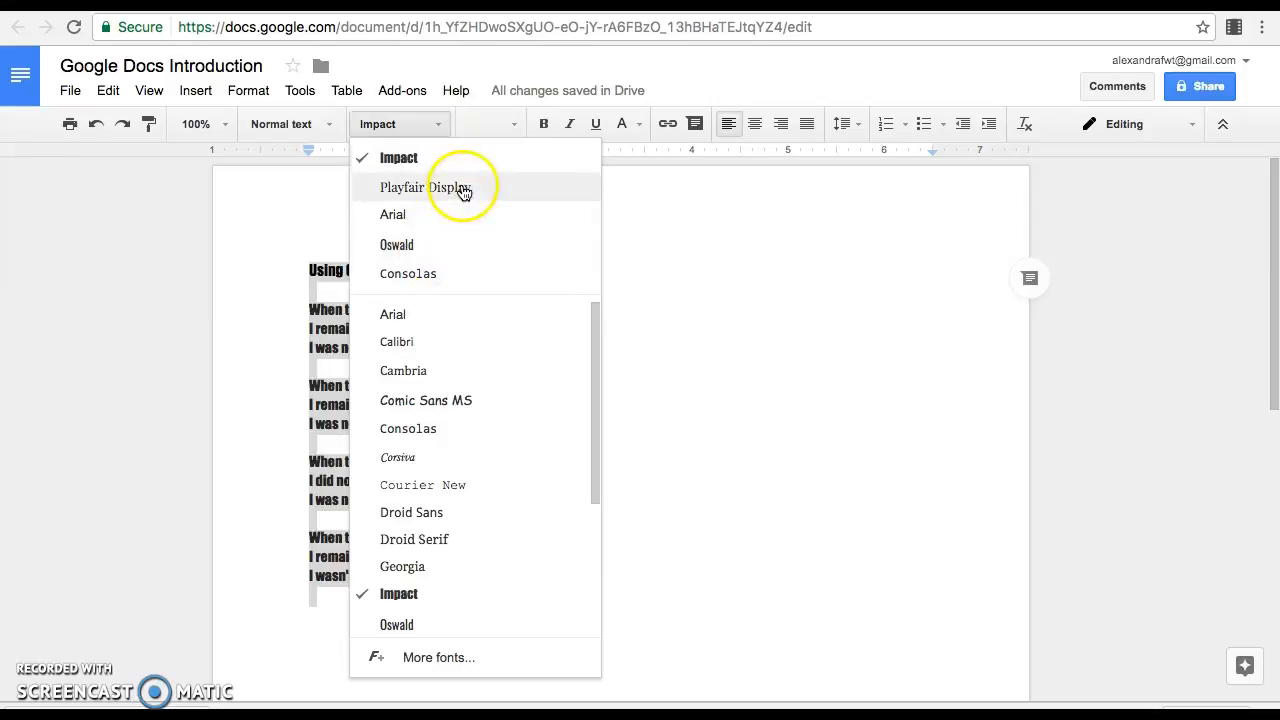
{"action": "left_click", "coordinate": [464, 189]}
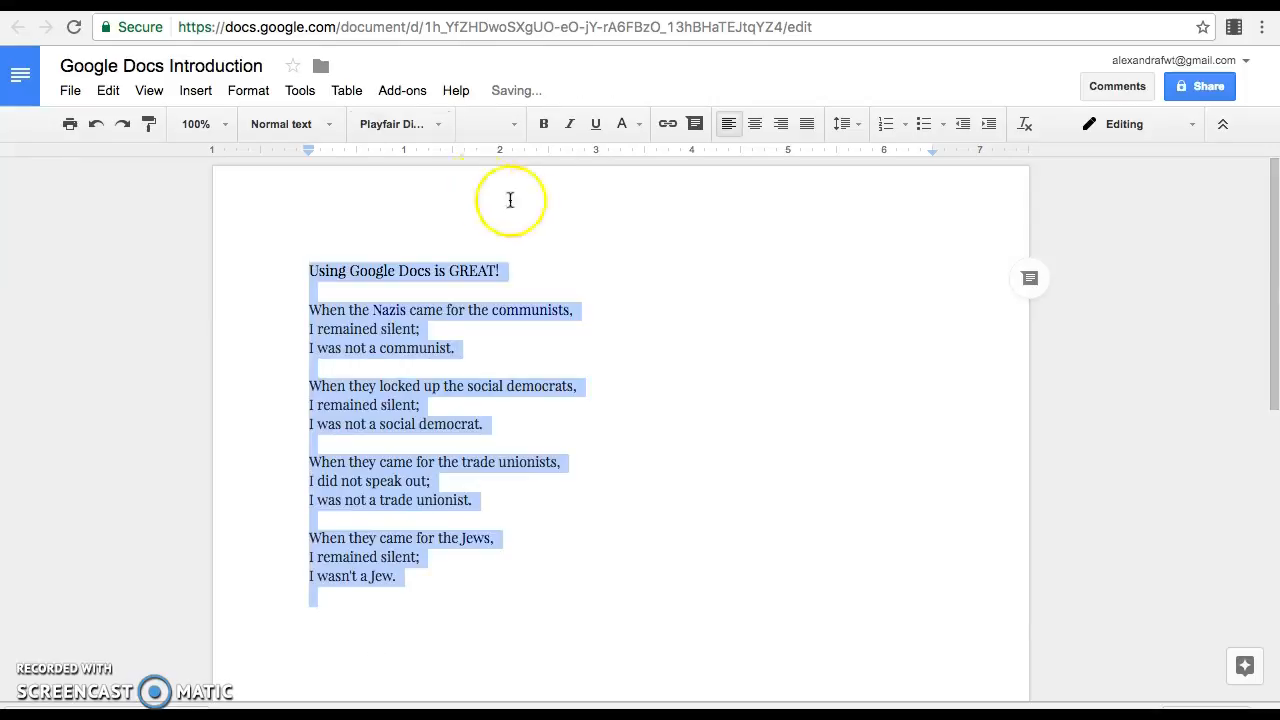
Try font size 60 on the selected text, and settle on size 14
{"action": "left_click", "coordinate": [515, 125]}
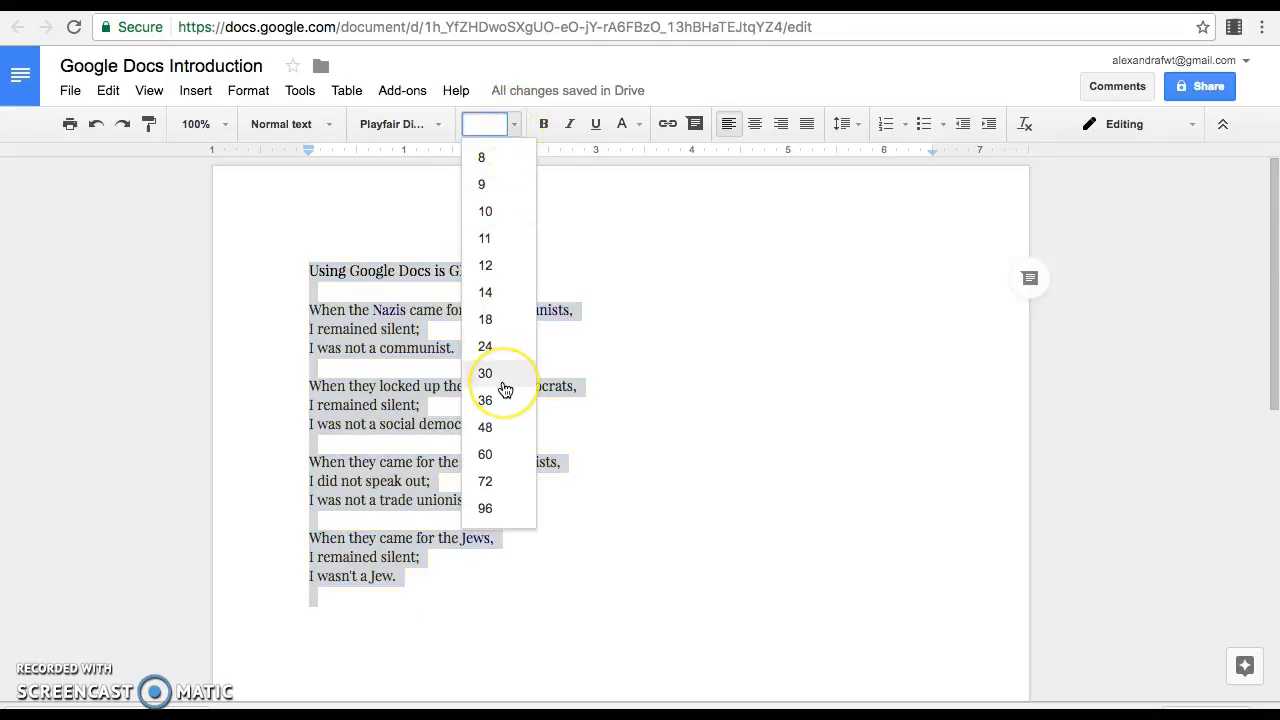
{"action": "left_click", "coordinate": [486, 458]}
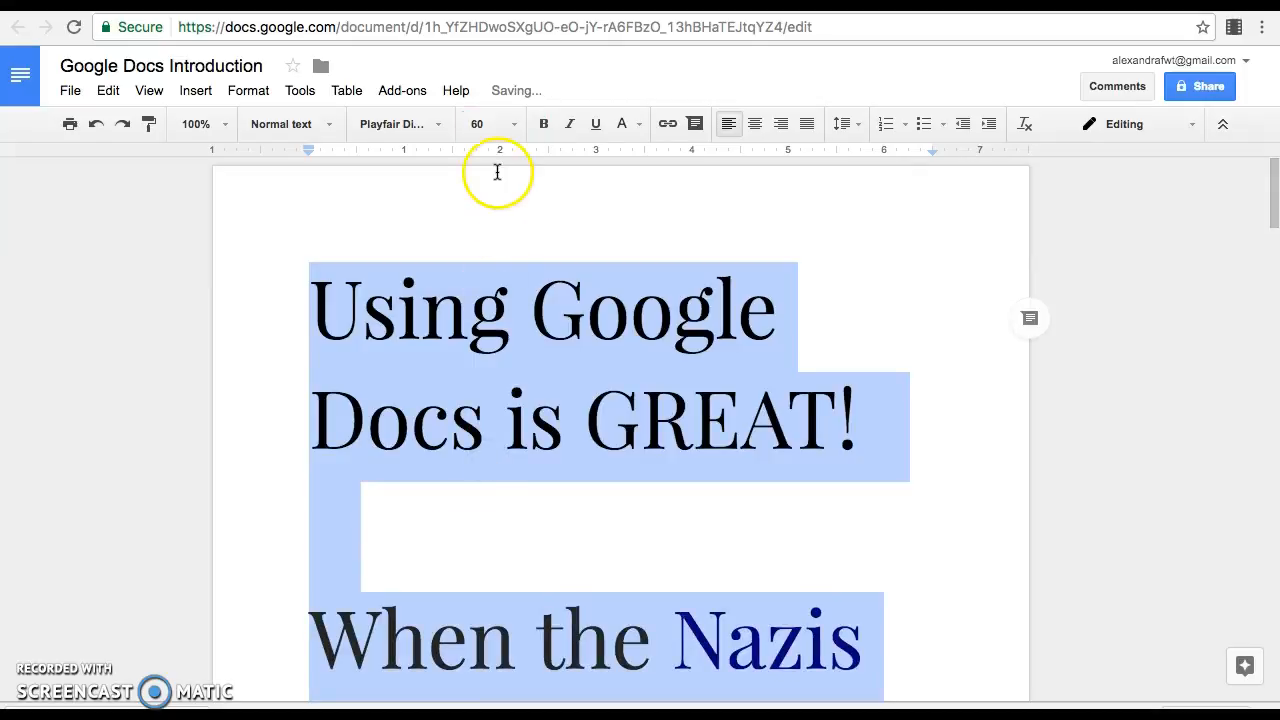
{"action": "left_click", "coordinate": [516, 123]}
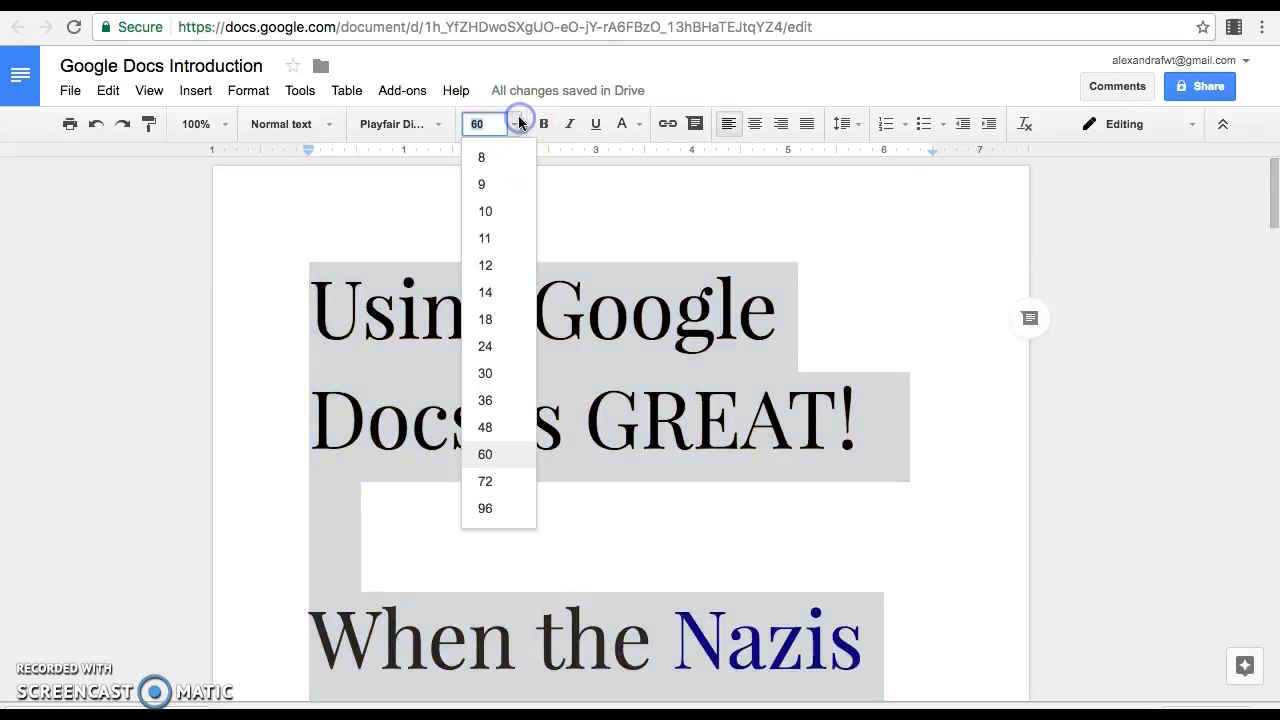
{"action": "left_click", "coordinate": [486, 292]}
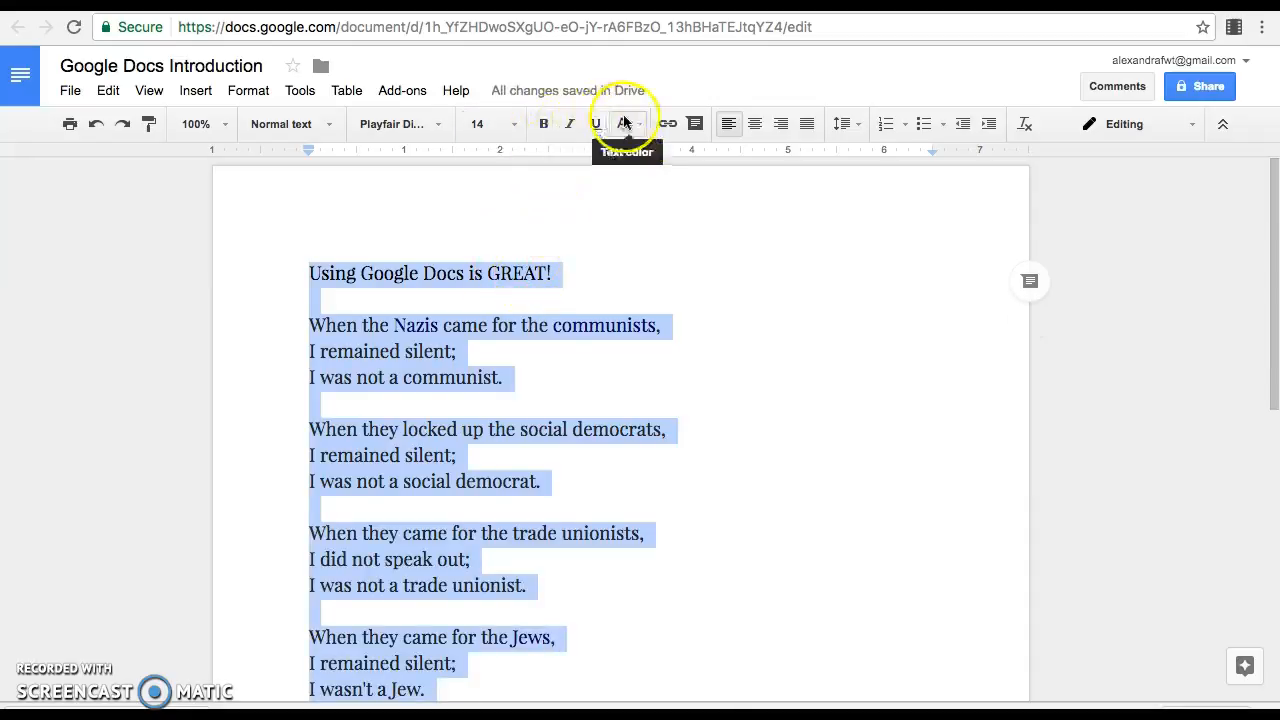
Try bold, italic and underline one after another on the selected text, removing each one again
{"action": "left_click", "coordinate": [551, 125]}
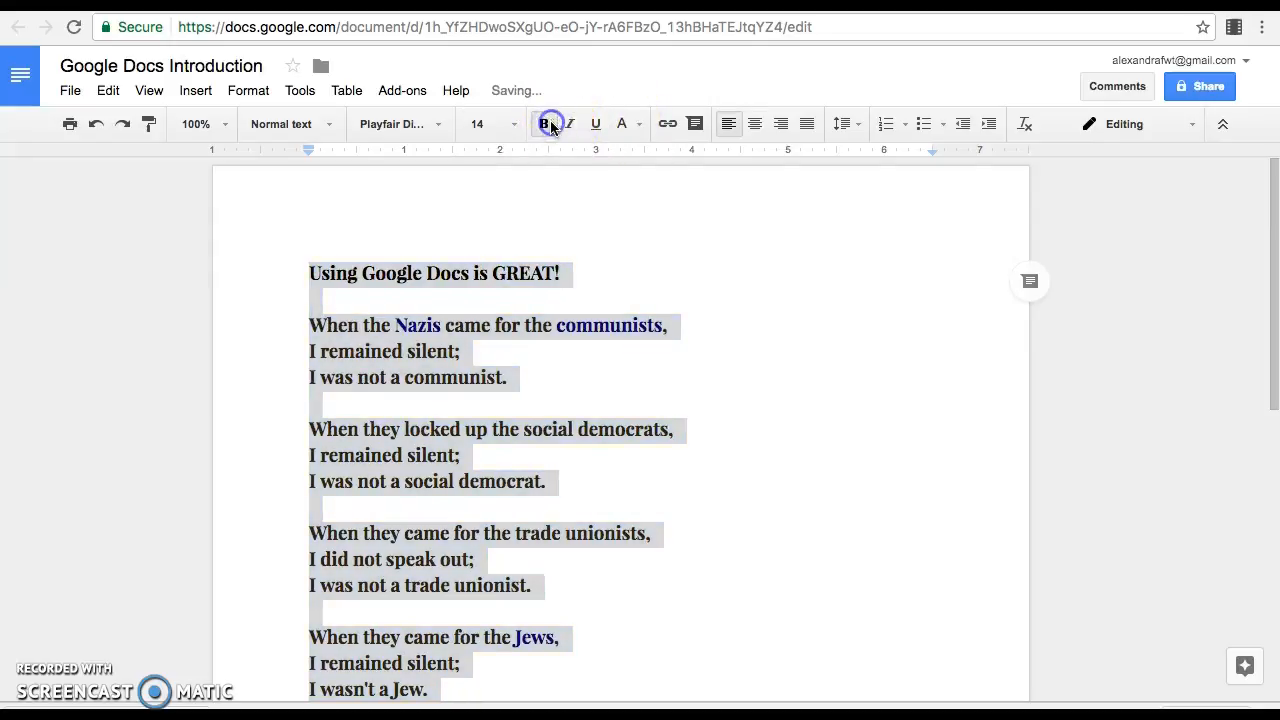
{"action": "left_click", "coordinate": [549, 124]}
{"action": "left_click", "coordinate": [569, 125]}
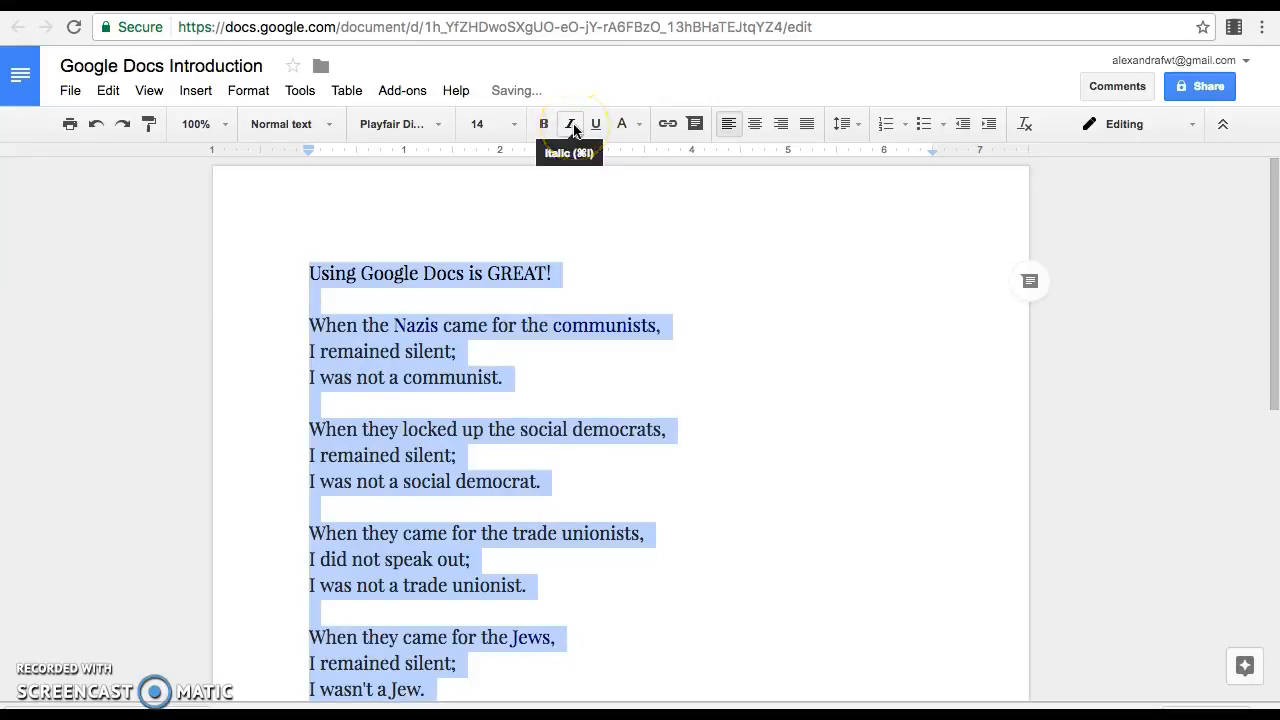
{"action": "left_click", "coordinate": [571, 124]}
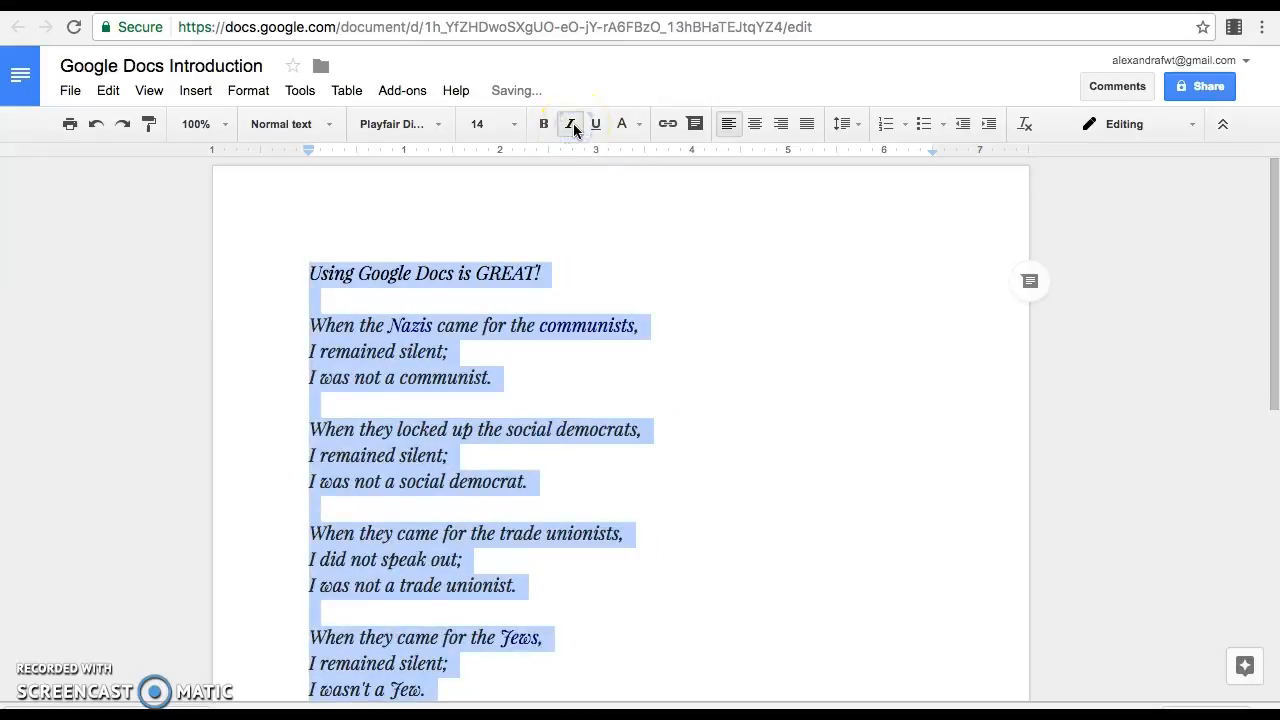
{"action": "left_click", "coordinate": [571, 124]}
{"action": "left_click", "coordinate": [595, 127]}
{"action": "left_click", "coordinate": [595, 127]}
Apply a custom blue text colour to the selected text, picking #3e32ff and darkening it slightly
{"action": "left_click", "coordinate": [633, 127]}
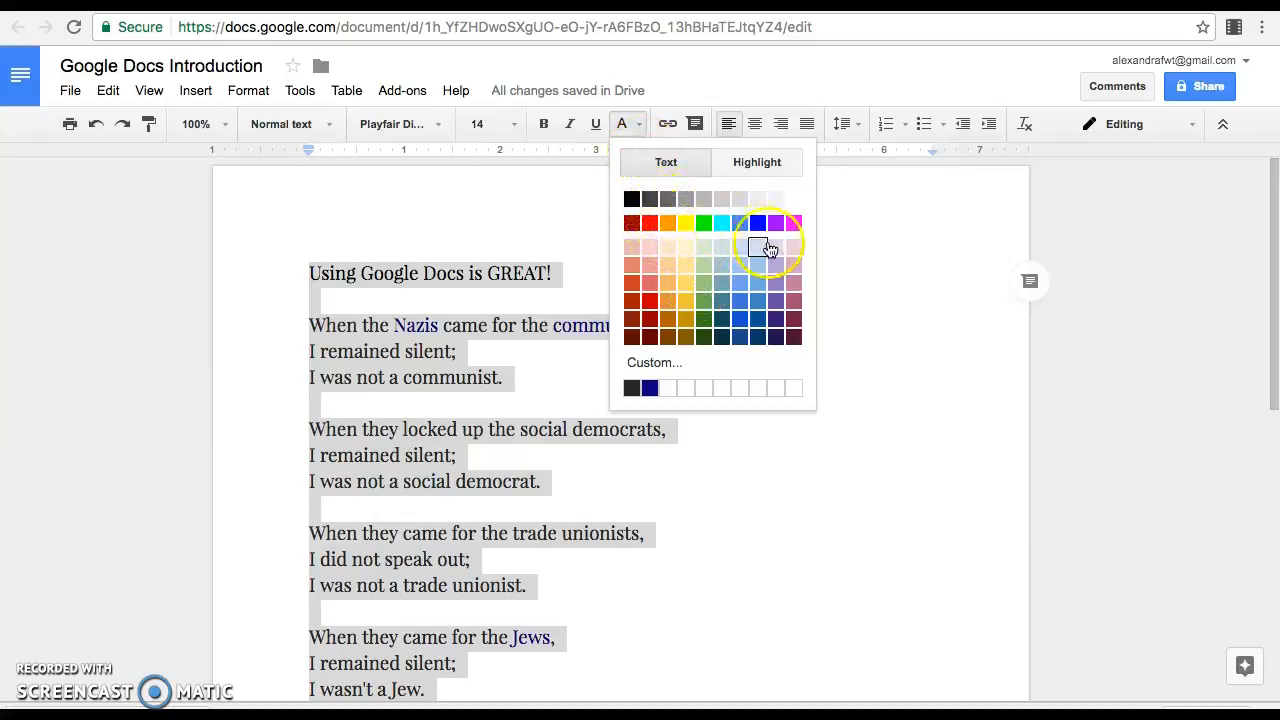
{"action": "left_click", "coordinate": [654, 364]}
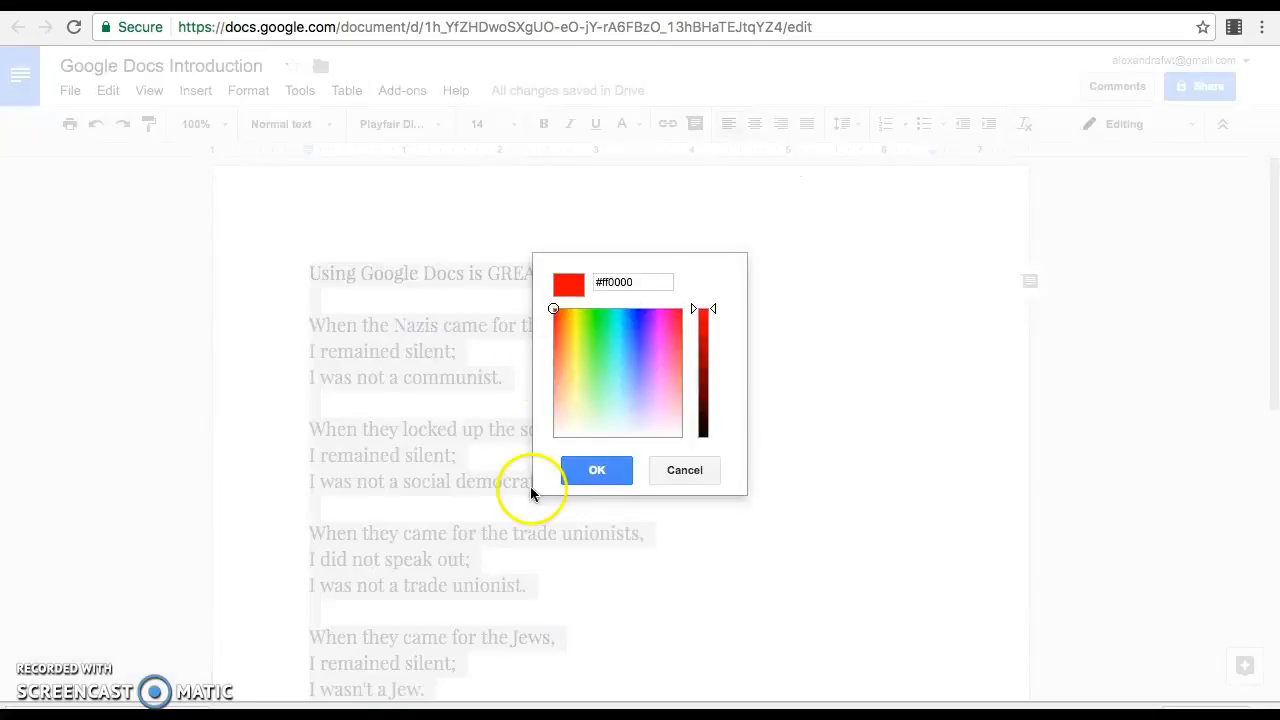
{"action": "left_click", "coordinate": [641, 333]}
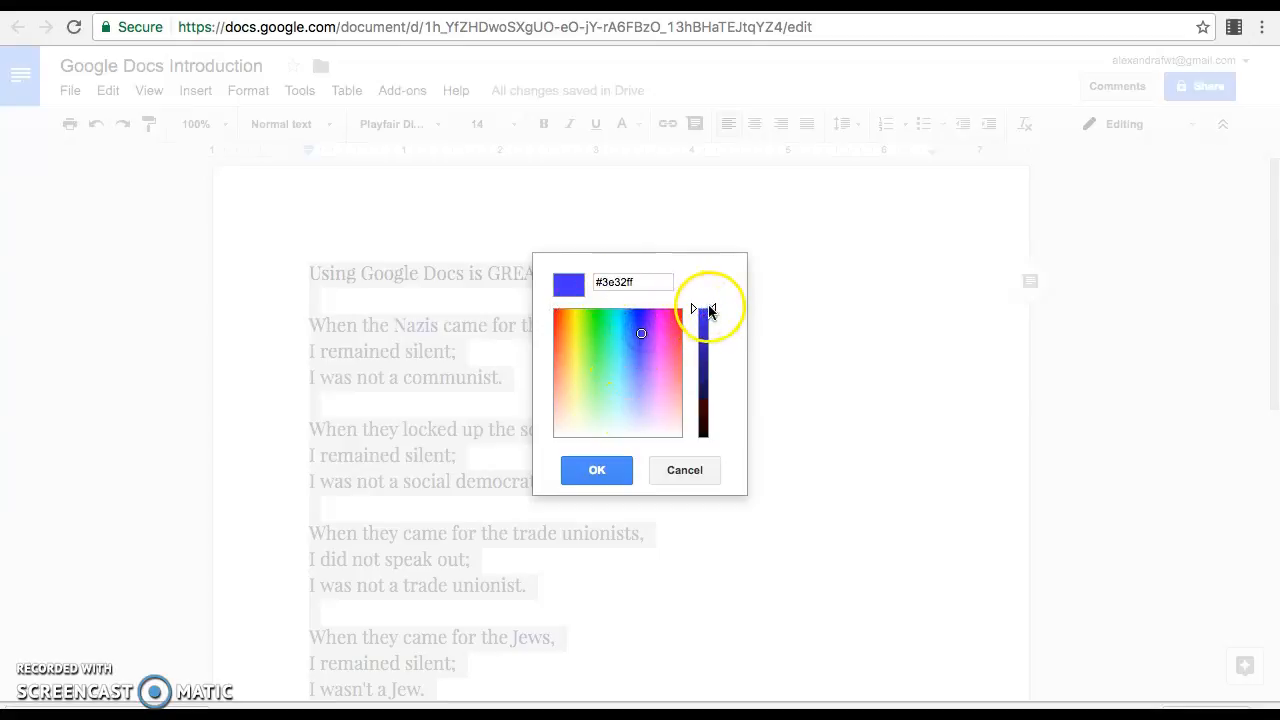
{"action": "mouse_move", "coordinate": [710, 311]}
{"action": "left_mouse_down"}
{"action": "mouse_move", "coordinate": [715, 416]}
{"action": "mouse_move", "coordinate": [708, 324]}
{"action": "left_mouse_up"}
{"action": "left_click", "coordinate": [601, 476]}
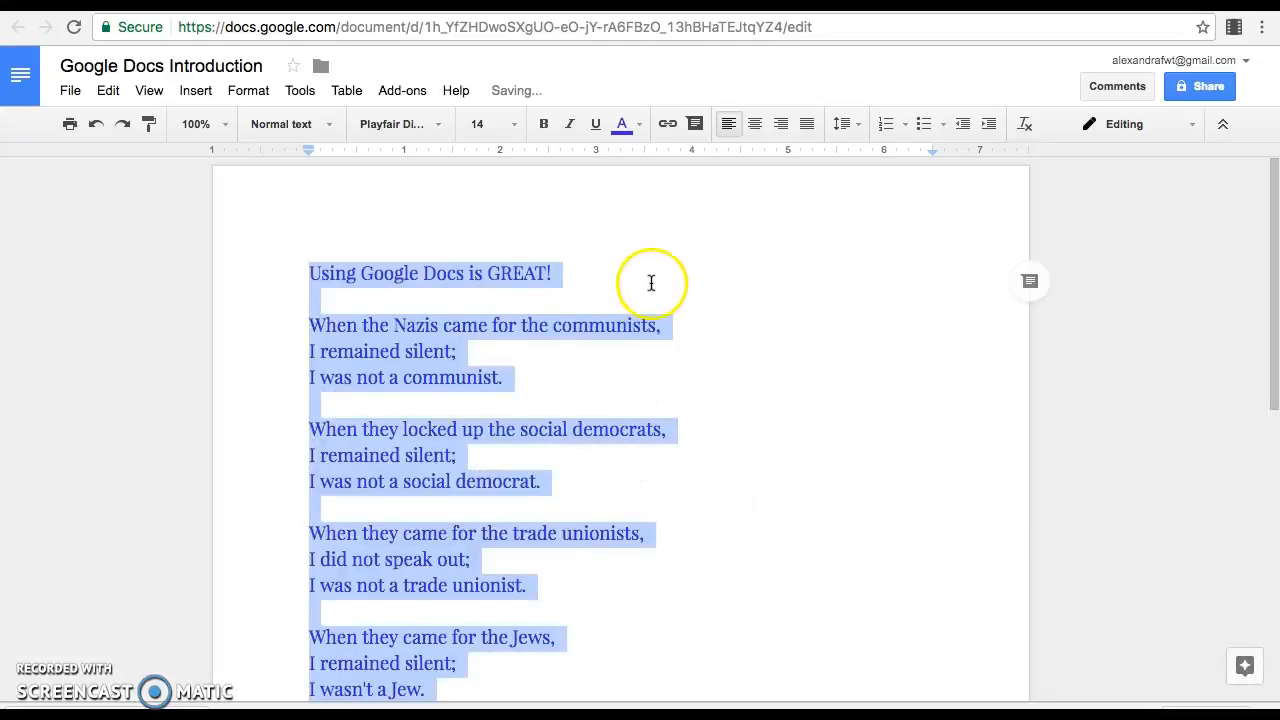
Highlight all of the selected text in yellow
{"action": "left_click", "coordinate": [630, 127]}
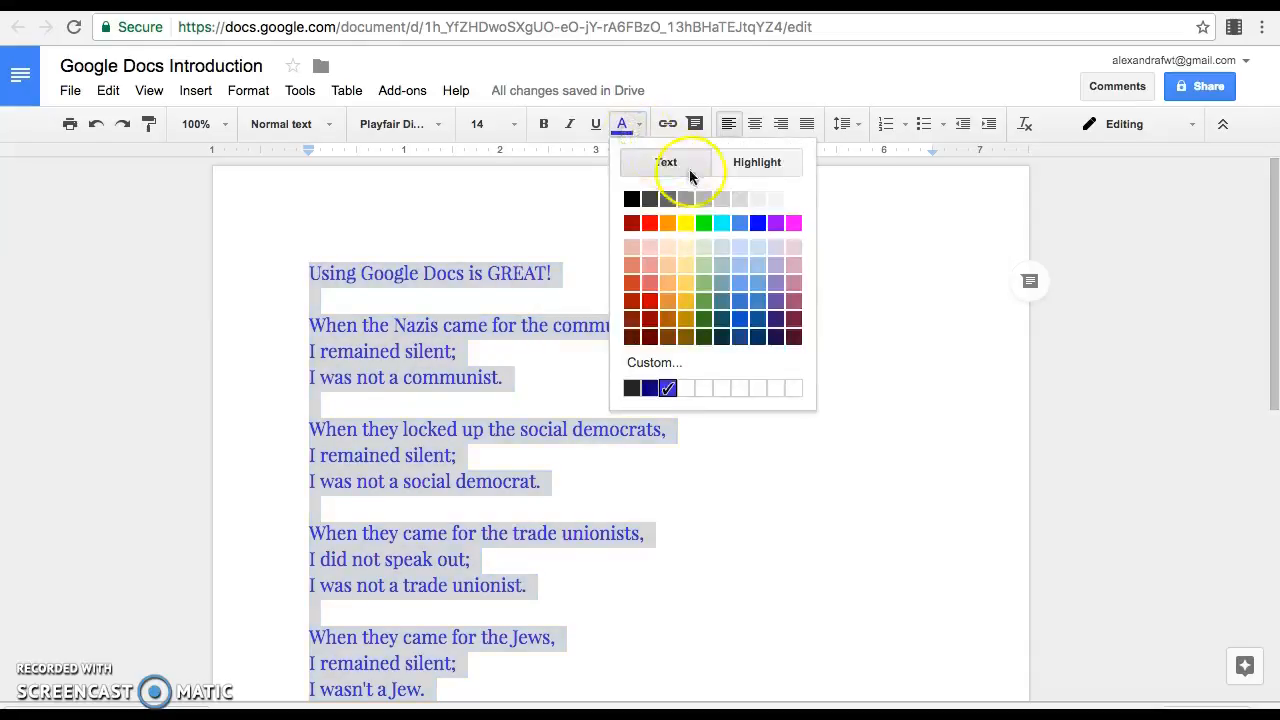
{"action": "left_click", "coordinate": [766, 163]}
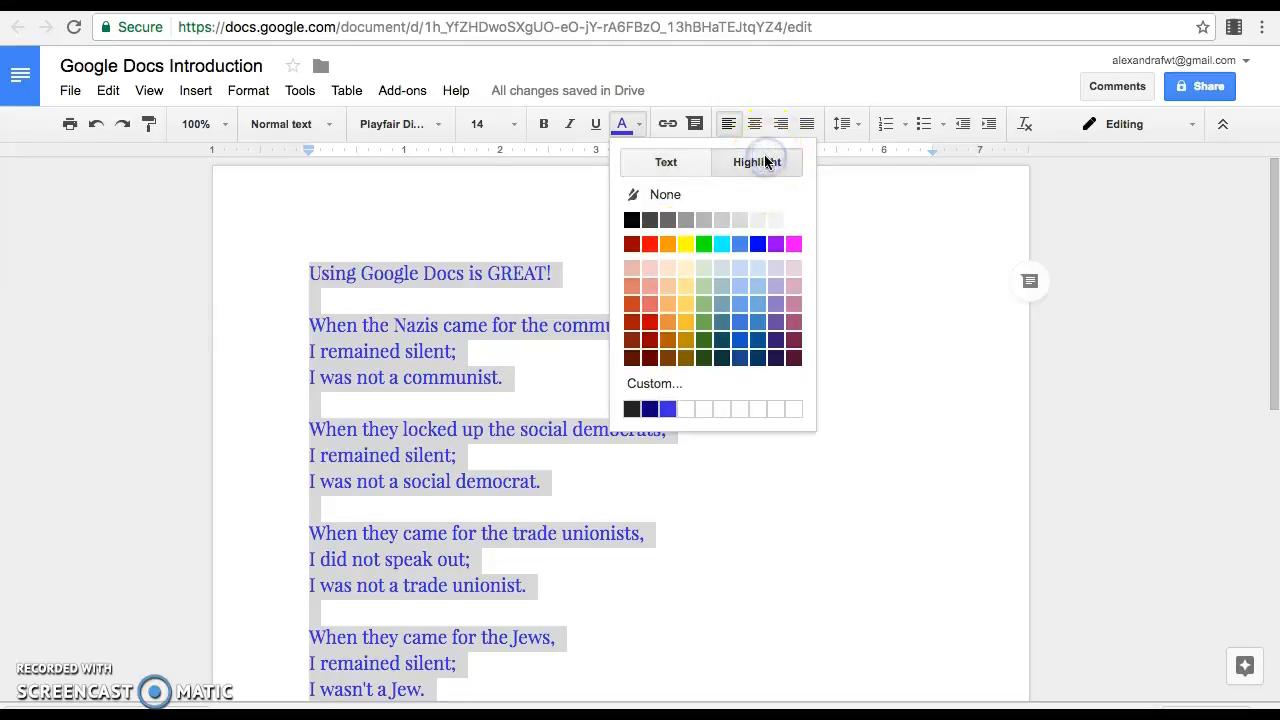
{"action": "left_click", "coordinate": [702, 247]}
{"action": "left_click", "coordinate": [689, 247]}
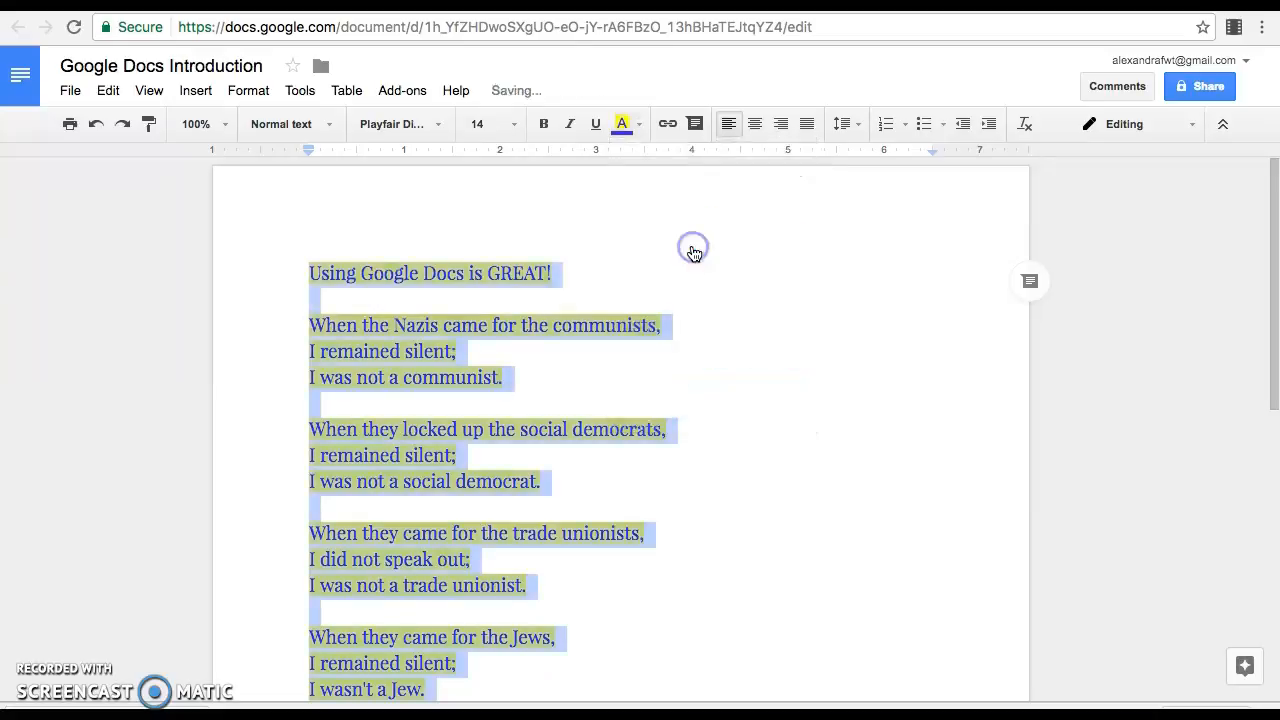
Remove the highlight from the four quote stanzas, leaving the title line highlighted
{"action": "left_click", "coordinate": [743, 351]}
{"action": "left_click", "coordinate": [331, 273]}
{"action": "left_click", "coordinate": [595, 320]}
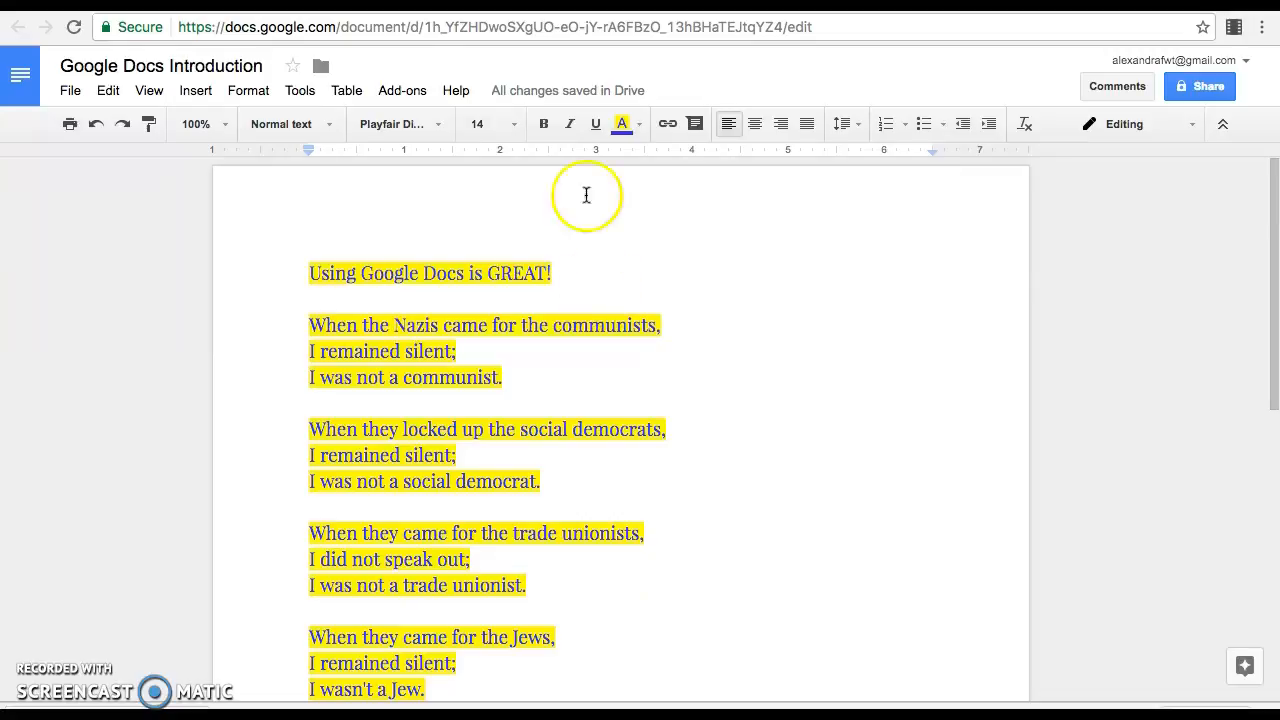
{"action": "left_click", "coordinate": [638, 124]}
{"action": "scroll", "coordinate": [769, 309], "scroll_direction": "down", "scroll_amount": 2}
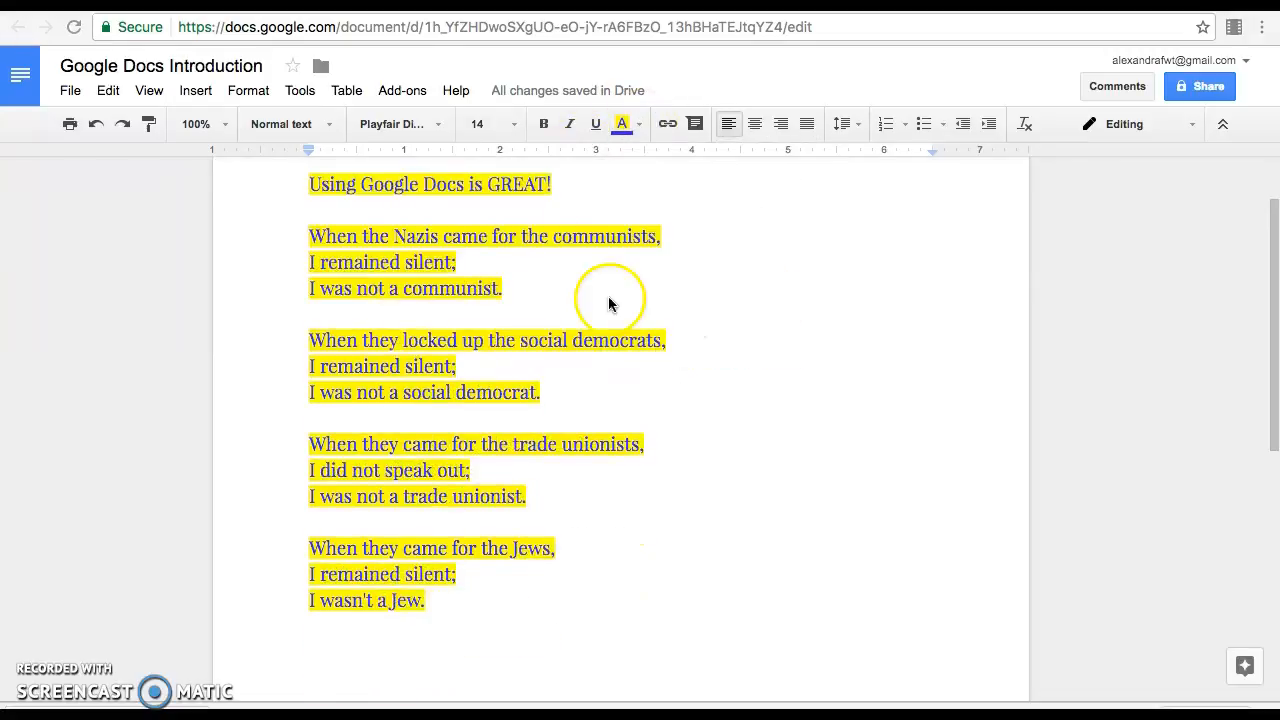
{"action": "left_click_drag", "start_coordinate": [303, 229], "coordinate": [470, 613]}
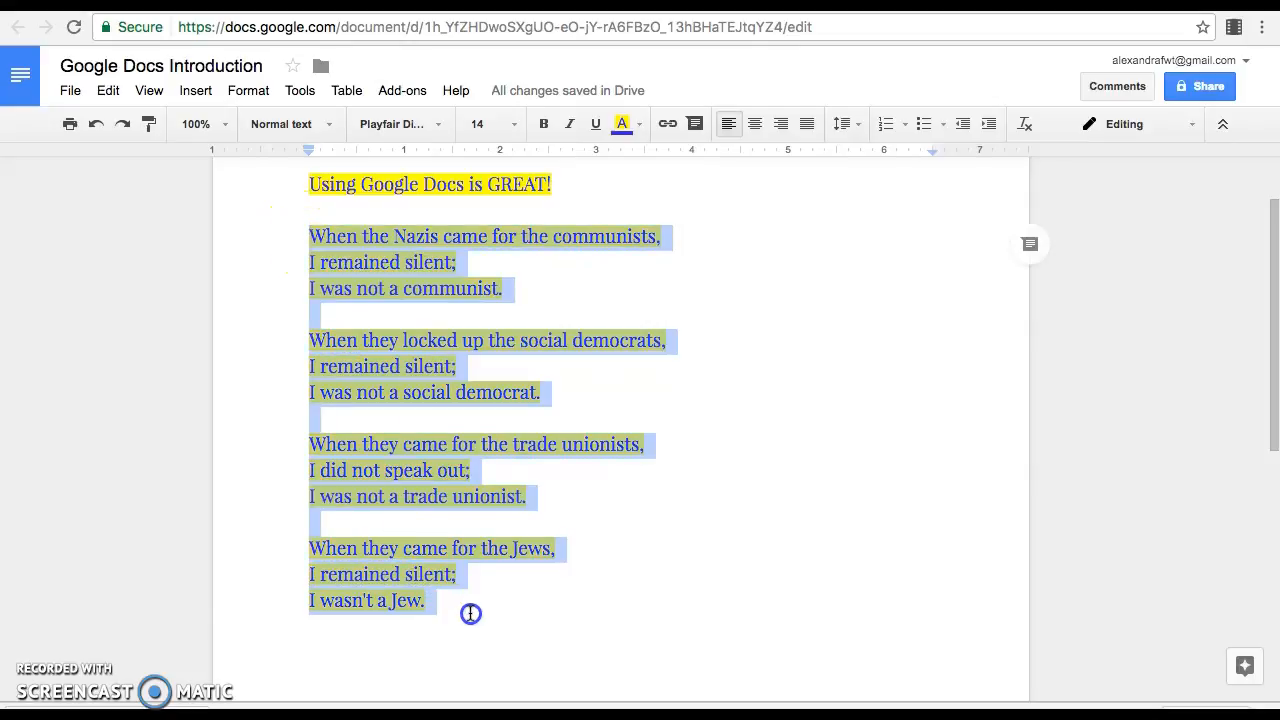
{"action": "left_click", "coordinate": [641, 122]}
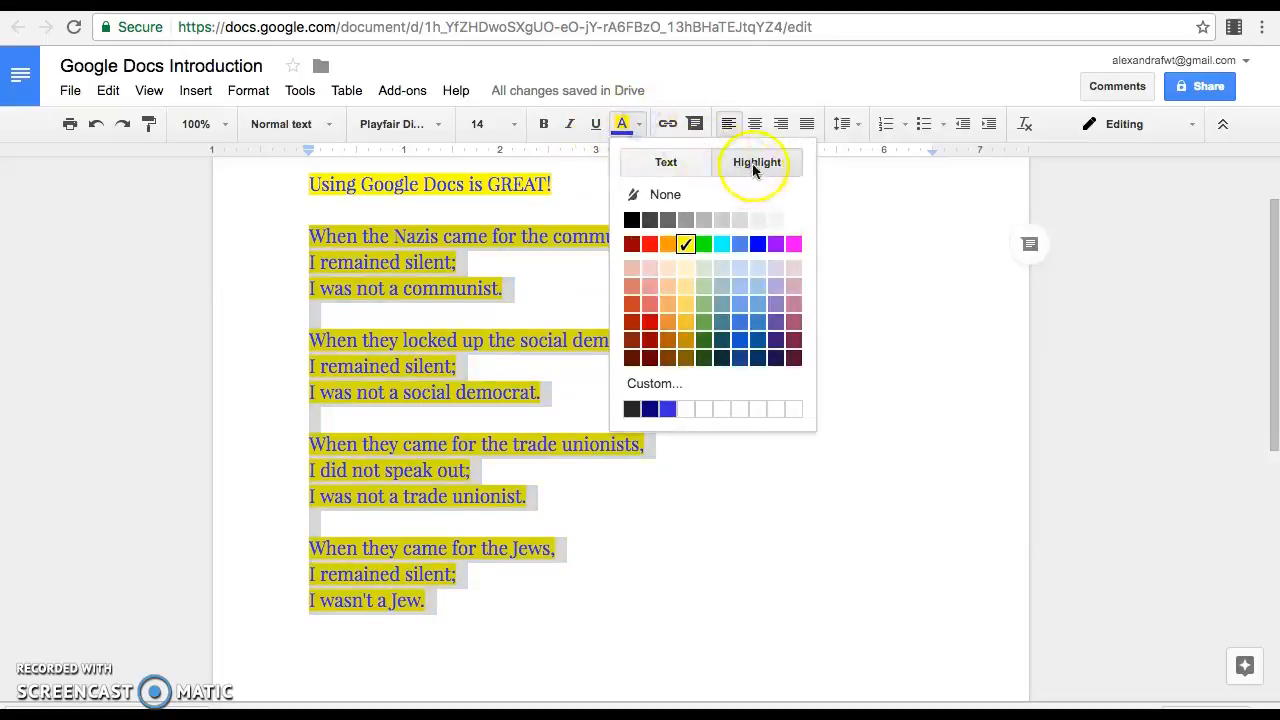
{"action": "left_click", "coordinate": [737, 206]}
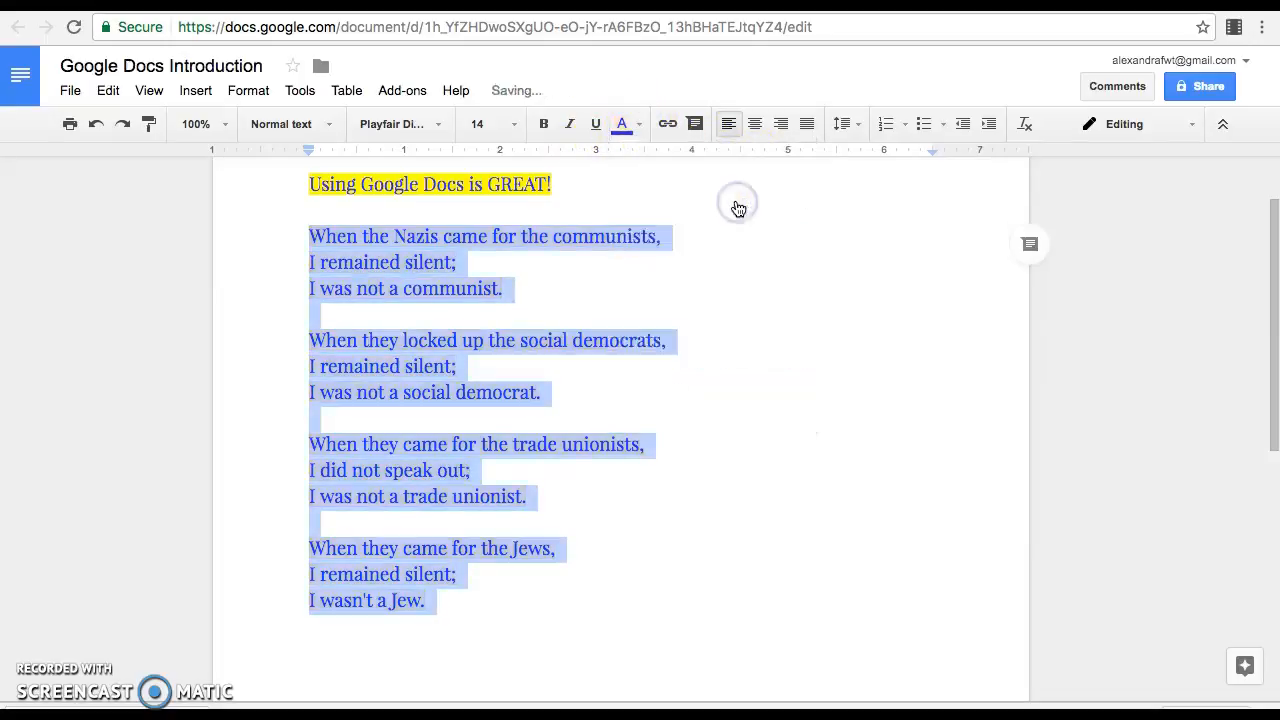
{"action": "left_click", "coordinate": [744, 258]}
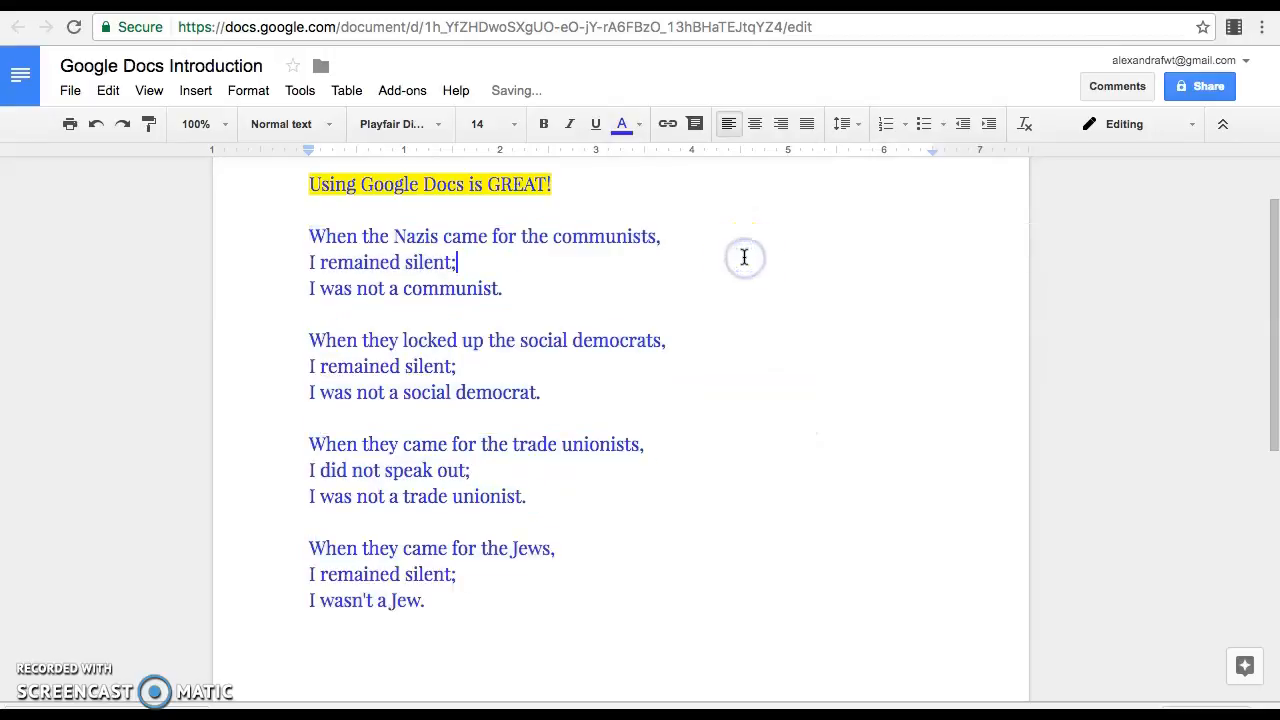
Replace the highlighted title line with "Great quote from World War II"
{"action": "key", "text": "super+a"}
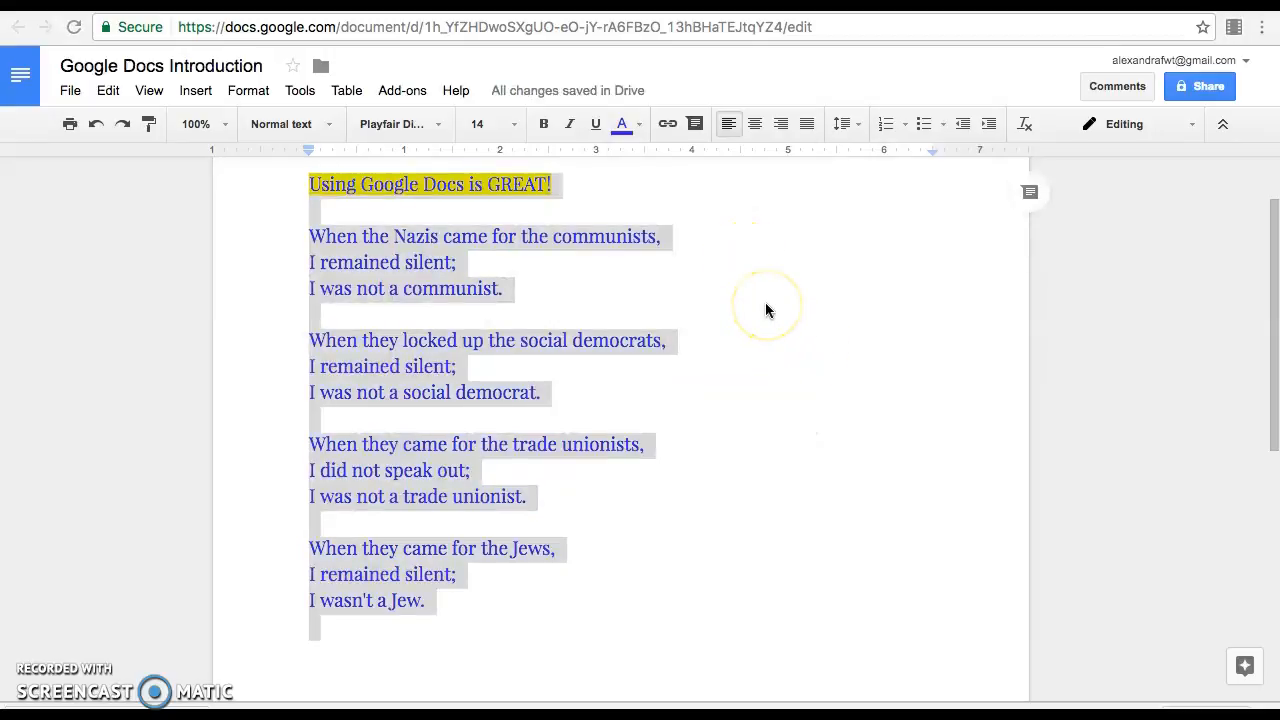
{"action": "left_click", "coordinate": [553, 185]}
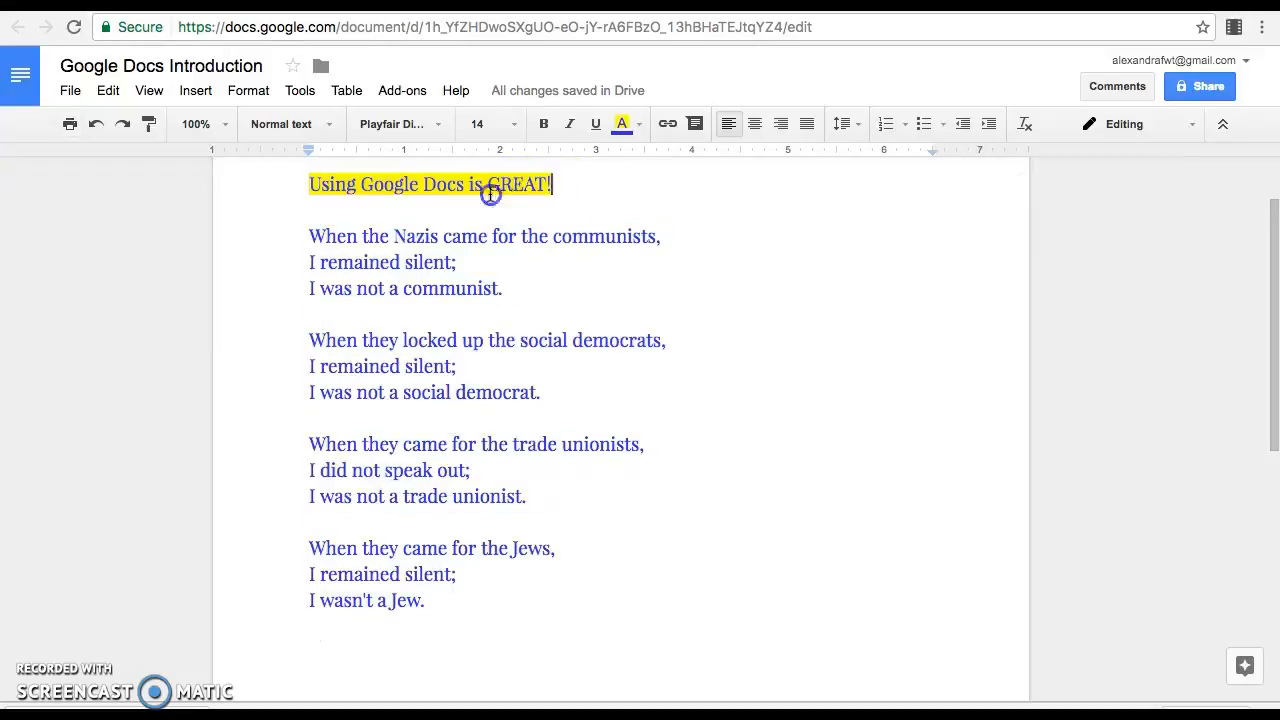
{"action": "left_click", "coordinate": [310, 188], "text": "shift"}
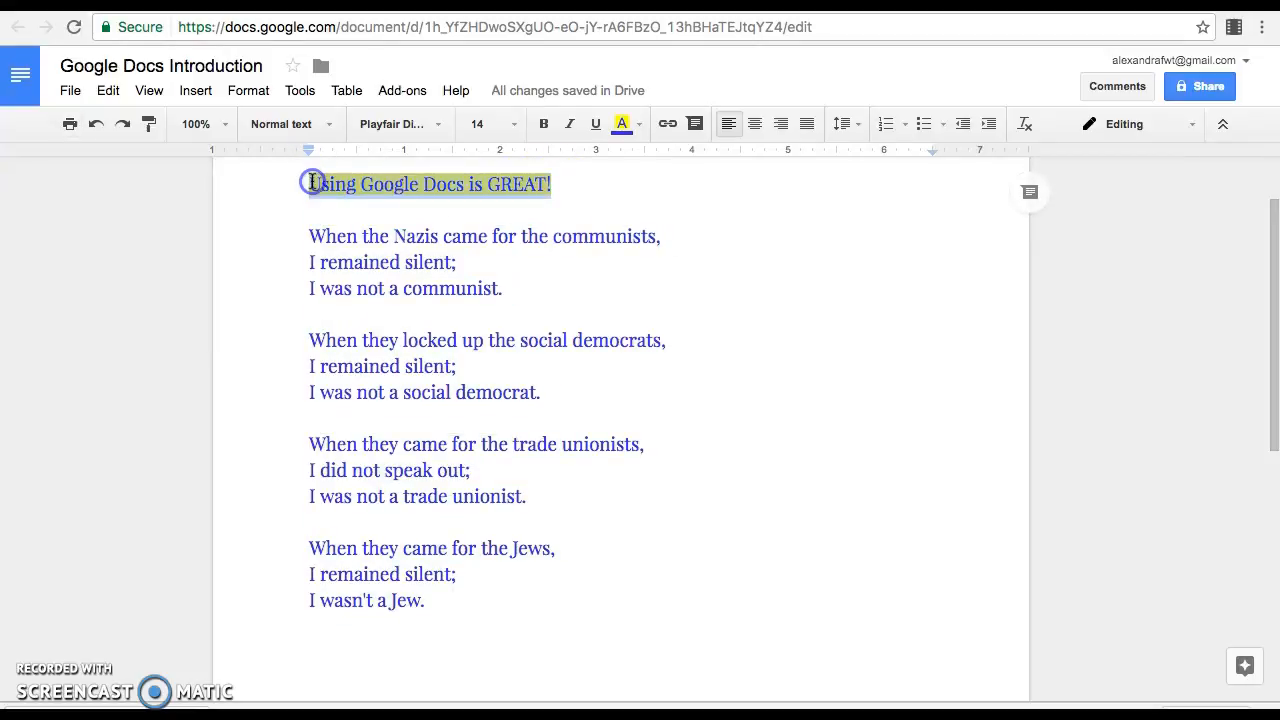
{"action": "type", "text": "Great"}
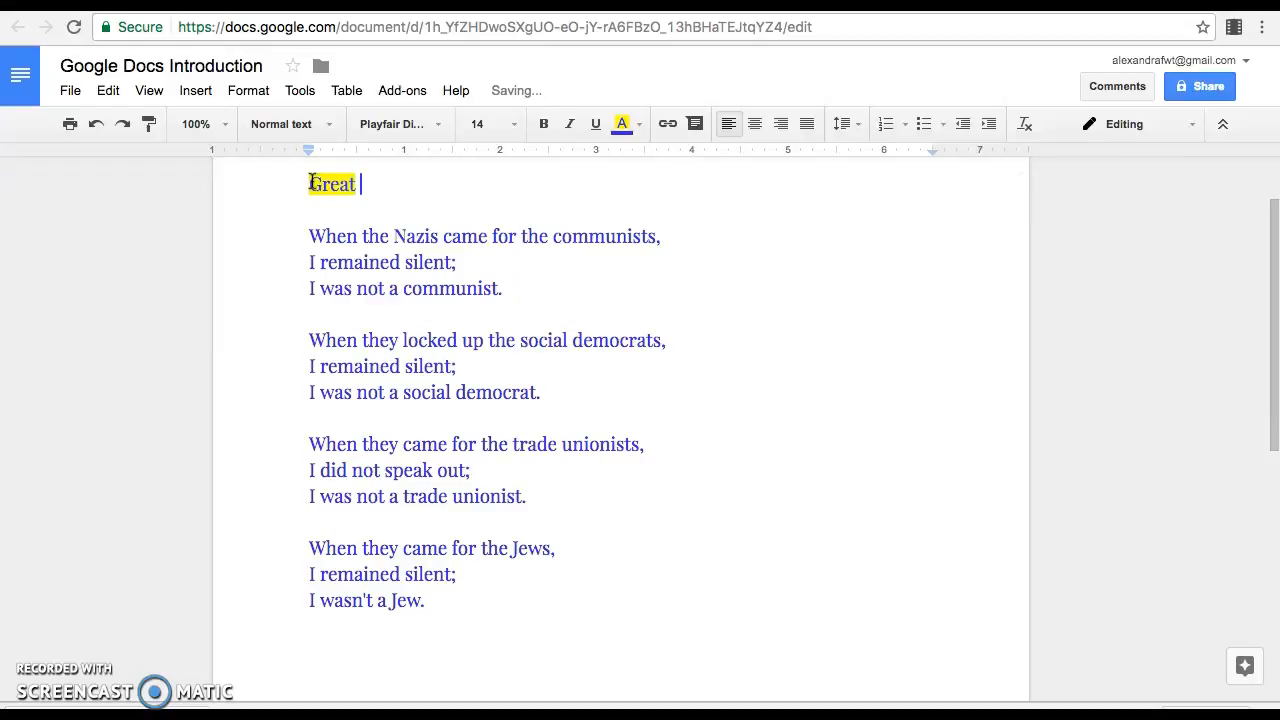
{"action": "type", "text": " quote from World War II"}
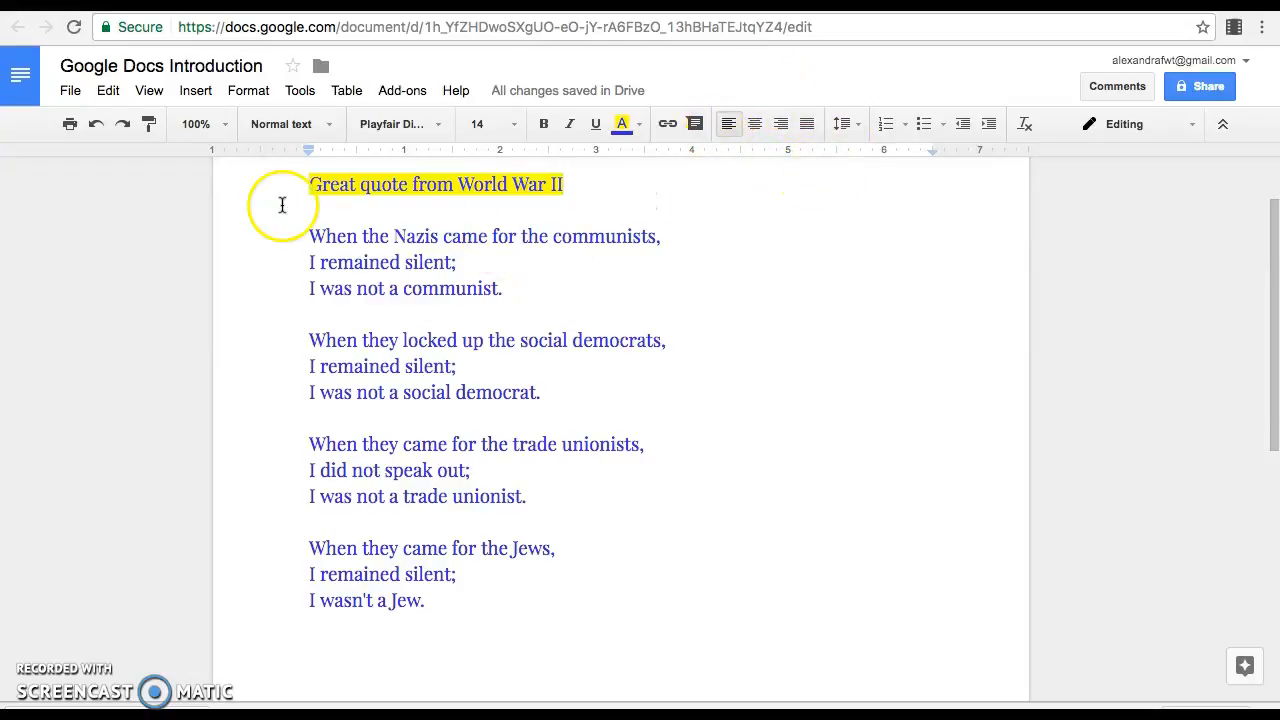
Try centre, right and justified alignment on the title and quote, and return them to left alignment
{"action": "left_click_drag", "start_coordinate": [301, 185], "coordinate": [456, 601]}
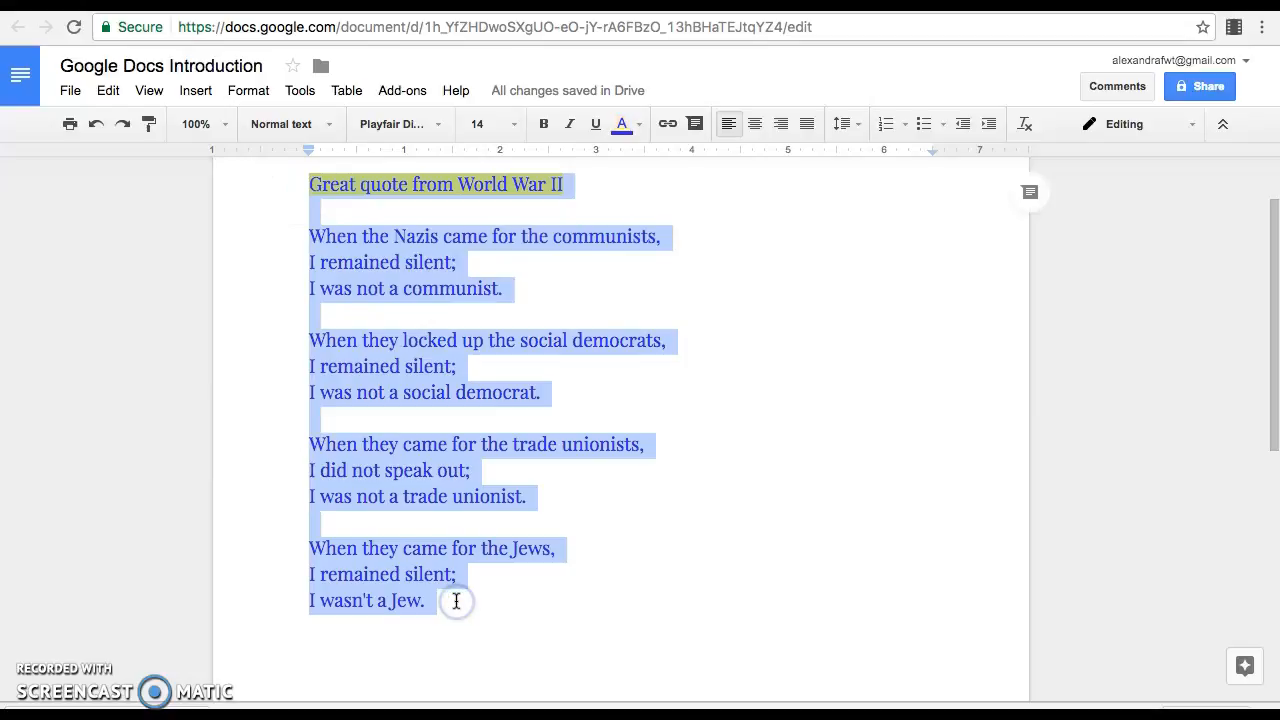
{"action": "left_click", "coordinate": [759, 125]}
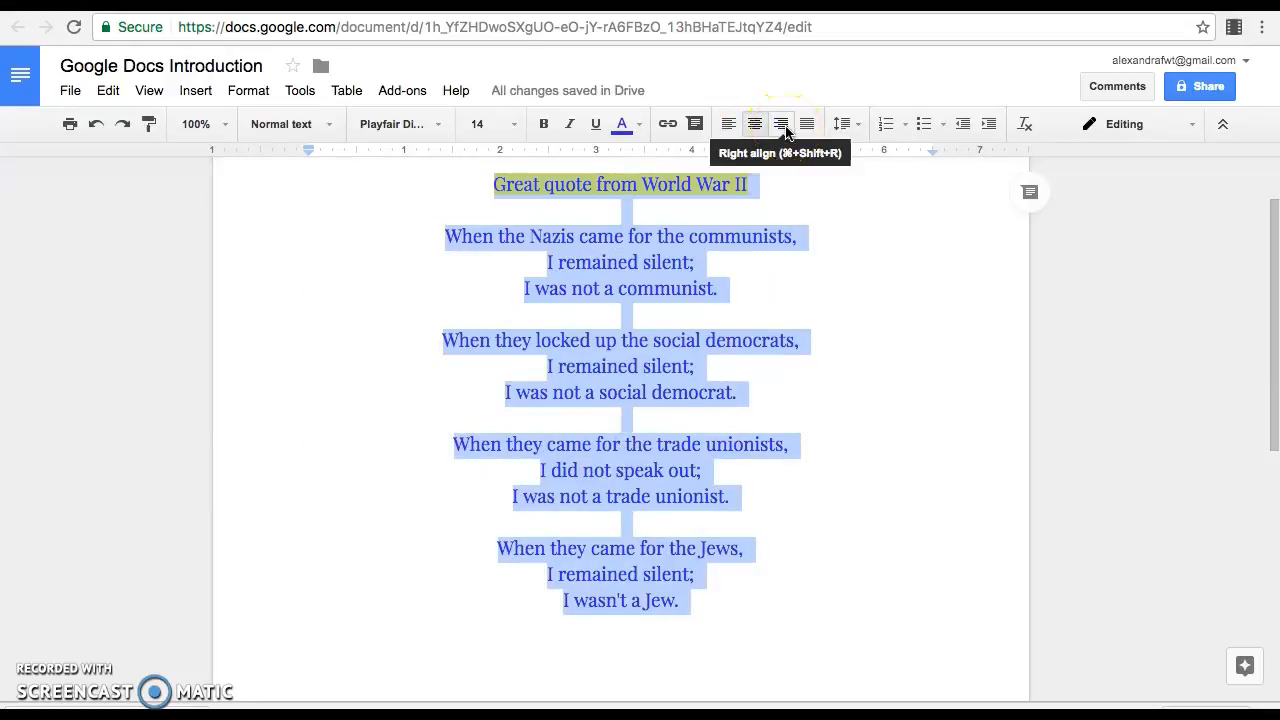
{"action": "left_click", "coordinate": [784, 128]}
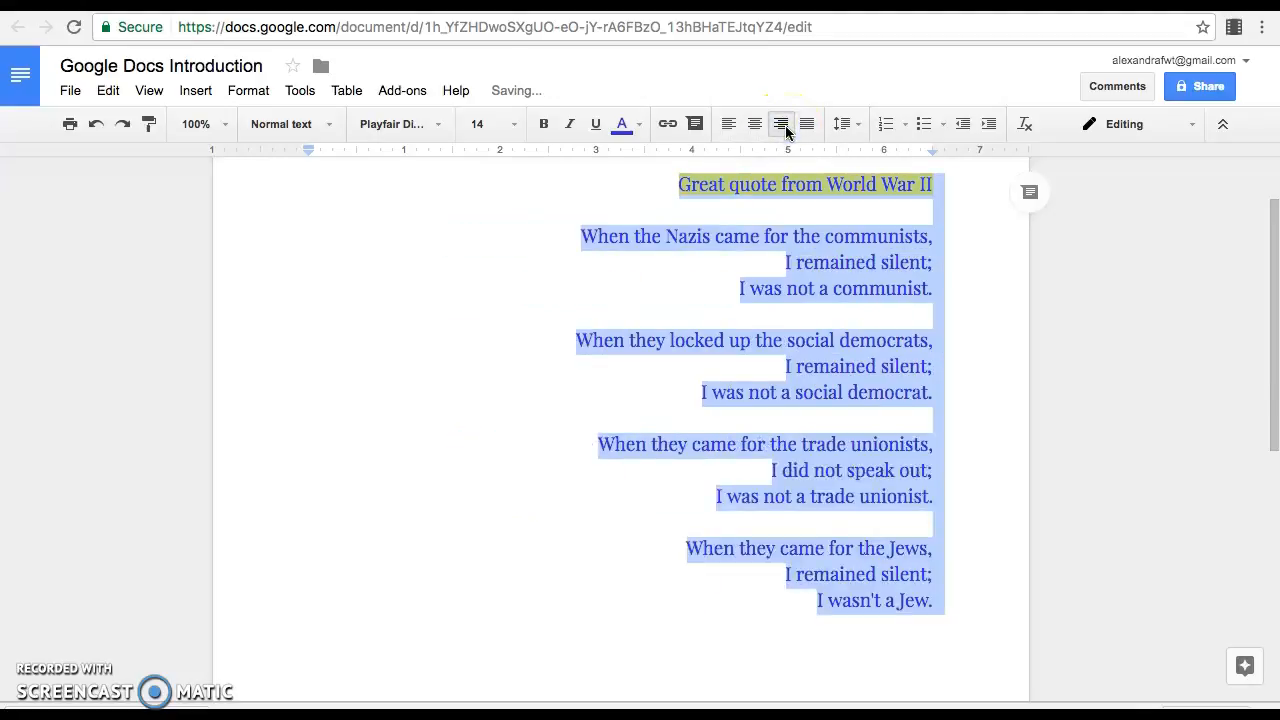
{"action": "left_click", "coordinate": [808, 130]}
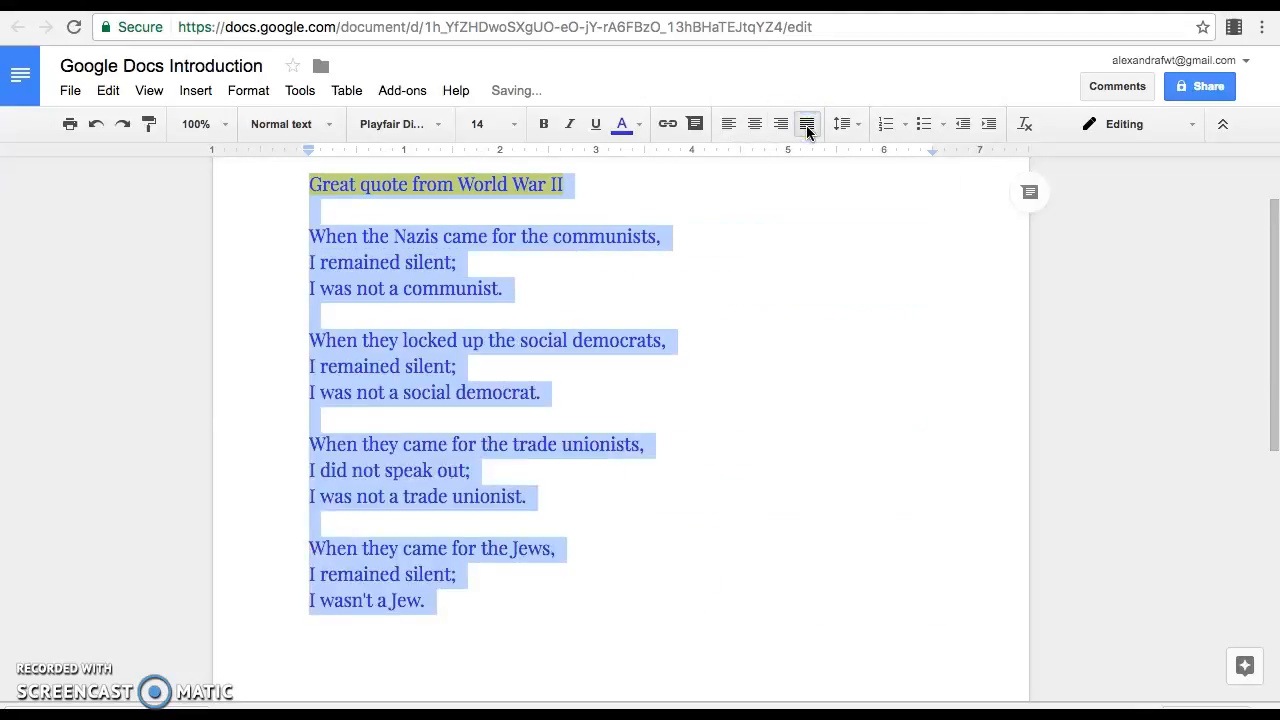
{"action": "left_click", "coordinate": [730, 124]}
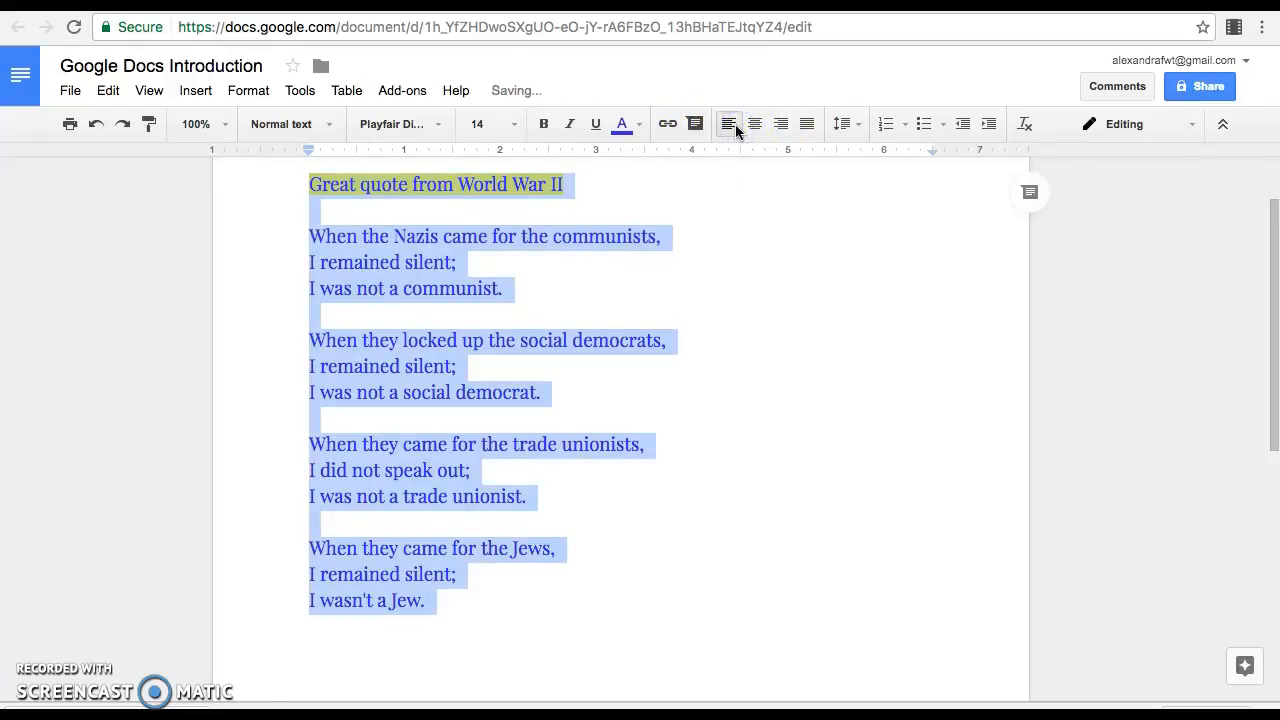
Set the selected text's line spacing to single and check the custom spacing options without applying any
{"action": "left_click", "coordinate": [860, 128]}
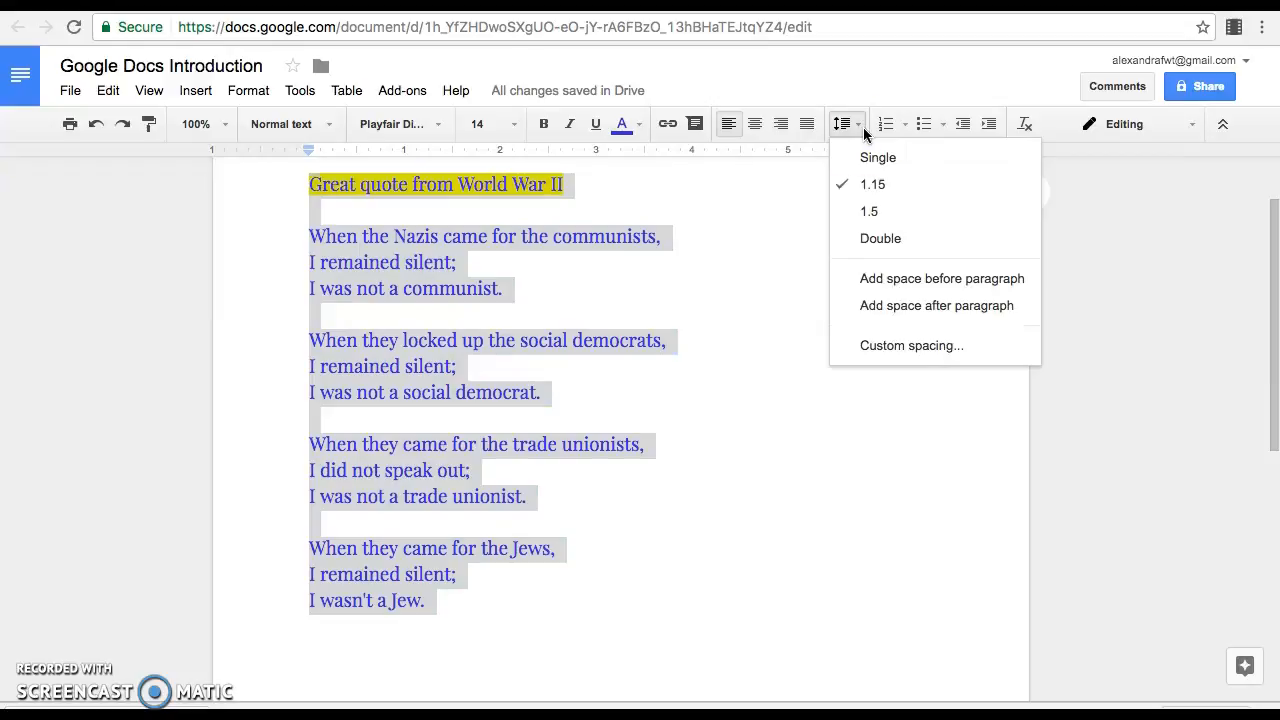
{"action": "left_click", "coordinate": [866, 160]}
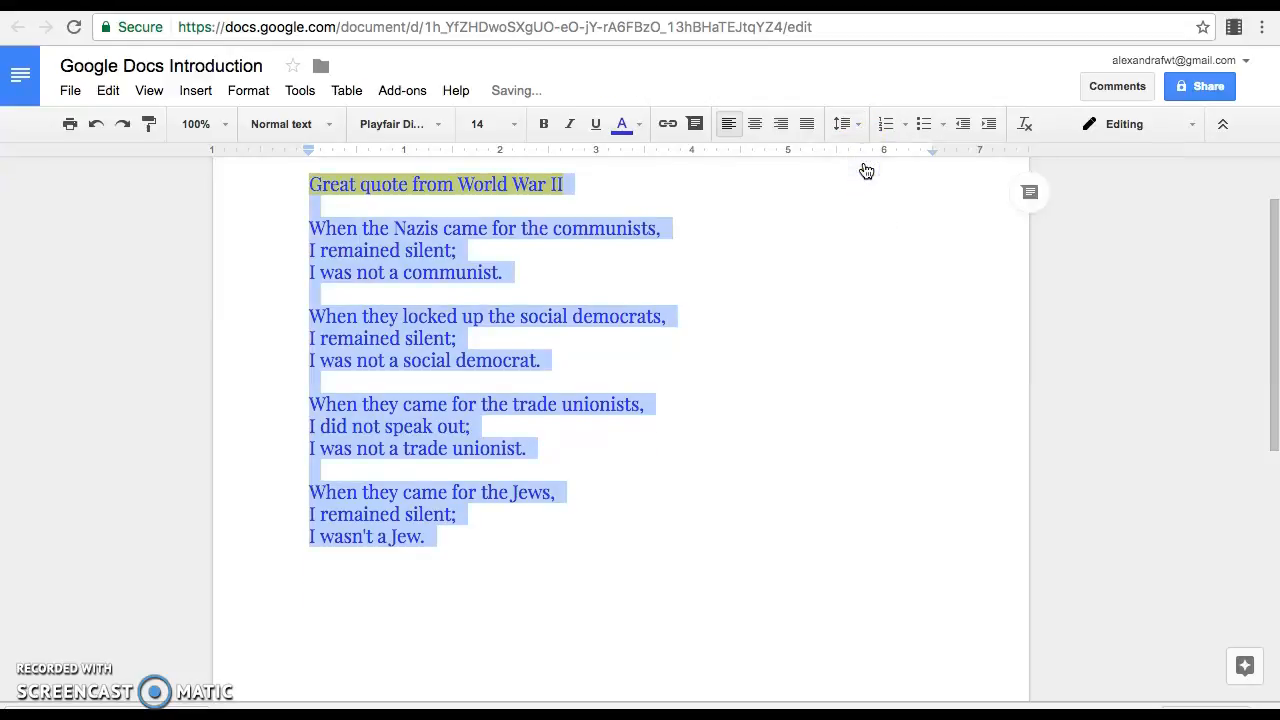
{"action": "left_click", "coordinate": [858, 128]}
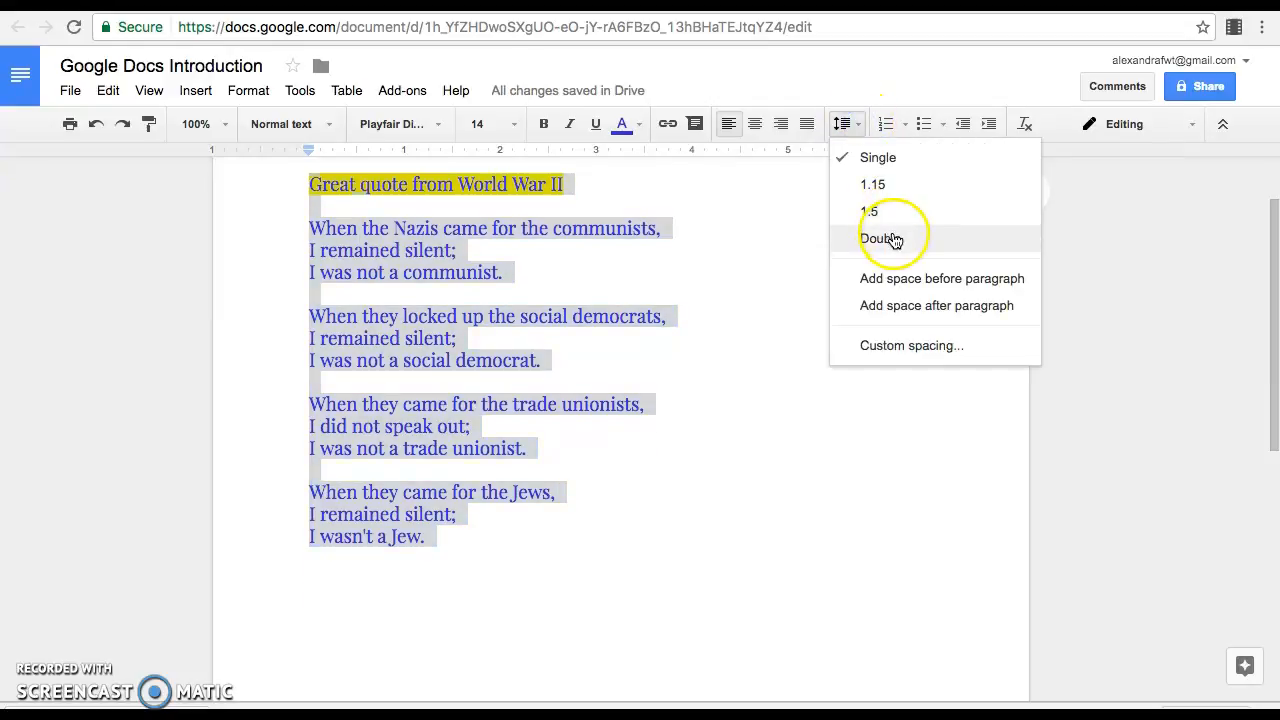
{"action": "left_click", "coordinate": [904, 347]}
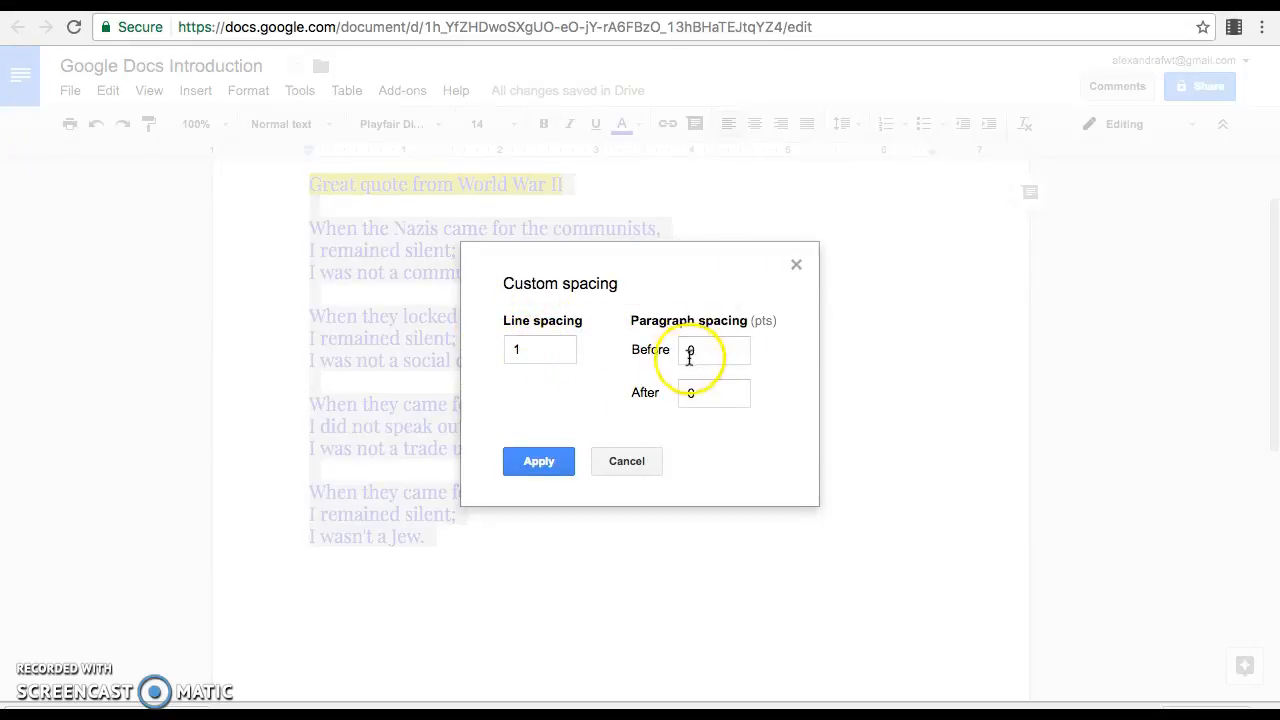
{"action": "left_click", "coordinate": [630, 461]}
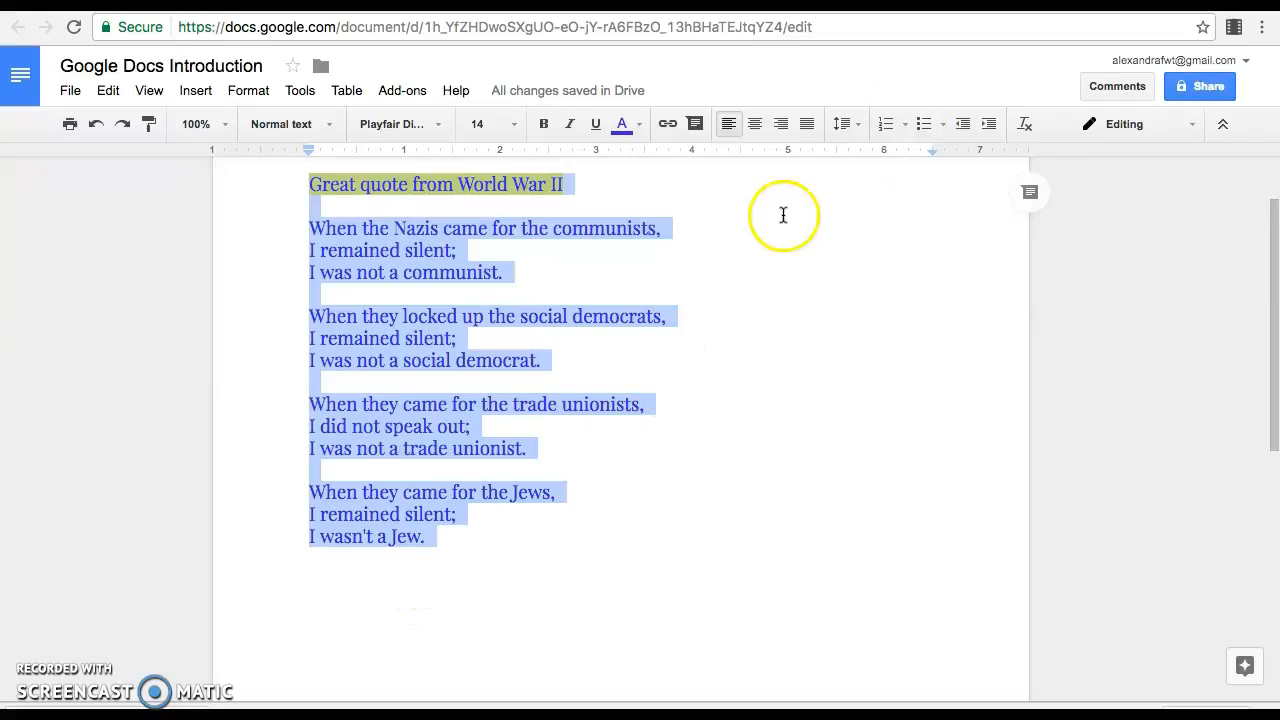
Start a list below the quote, switch it from numbered to bulleted, and enter "Martin Niemoller" as the first bullet
{"action": "left_click", "coordinate": [336, 604]}
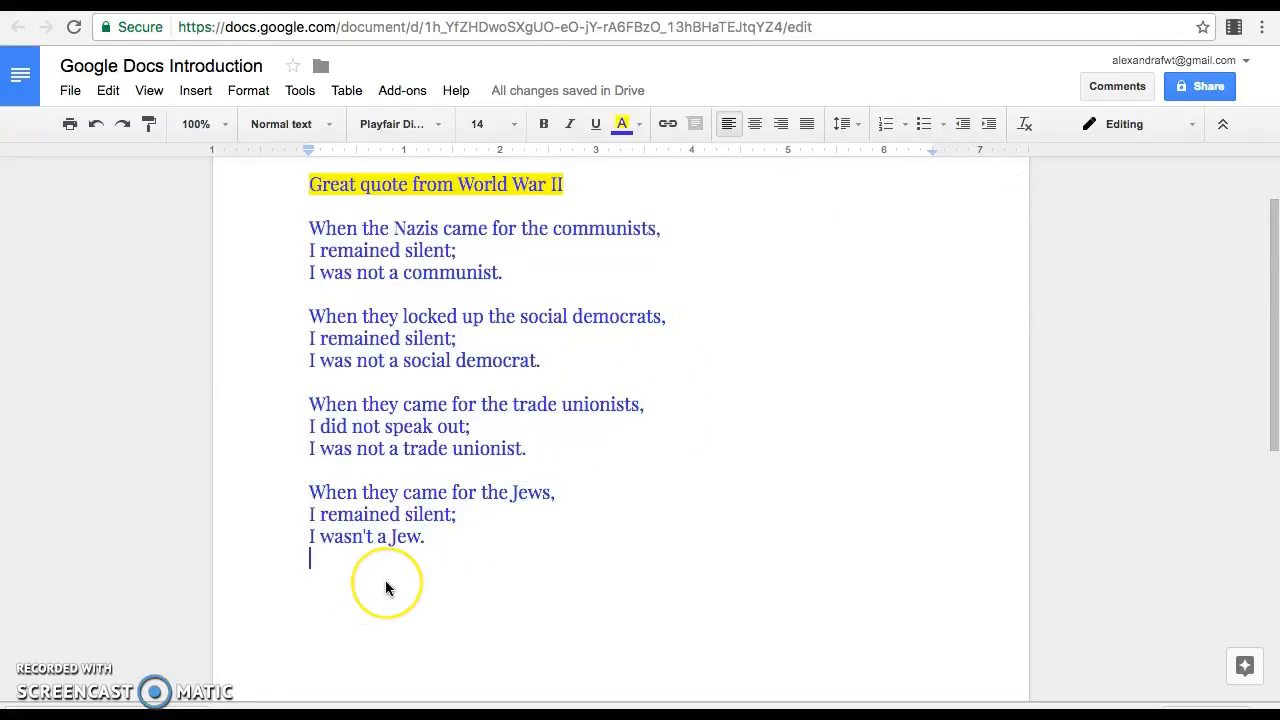
{"action": "left_click", "coordinate": [885, 125]}
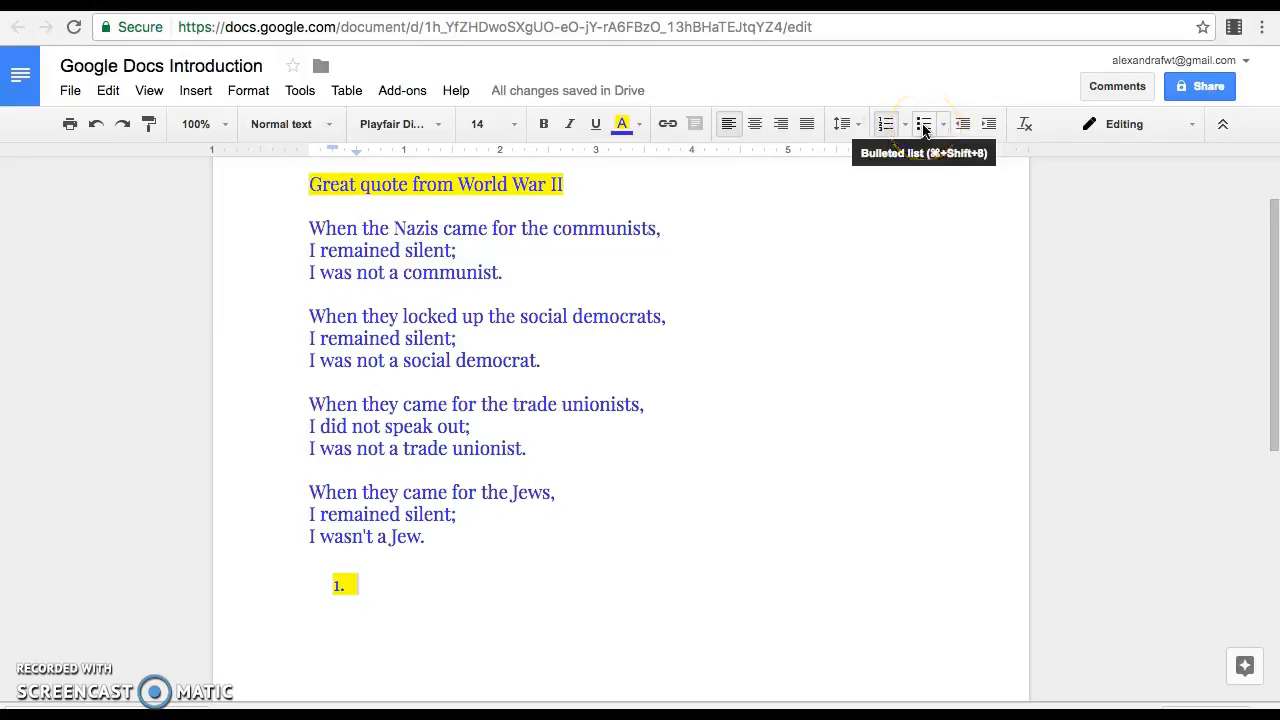
{"action": "mouse_move", "coordinate": [309, 594]}
{"action": "left_mouse_down"}
{"action": "mouse_move", "coordinate": [390, 593]}
{"action": "mouse_move", "coordinate": [332, 583]}
{"action": "left_mouse_up"}
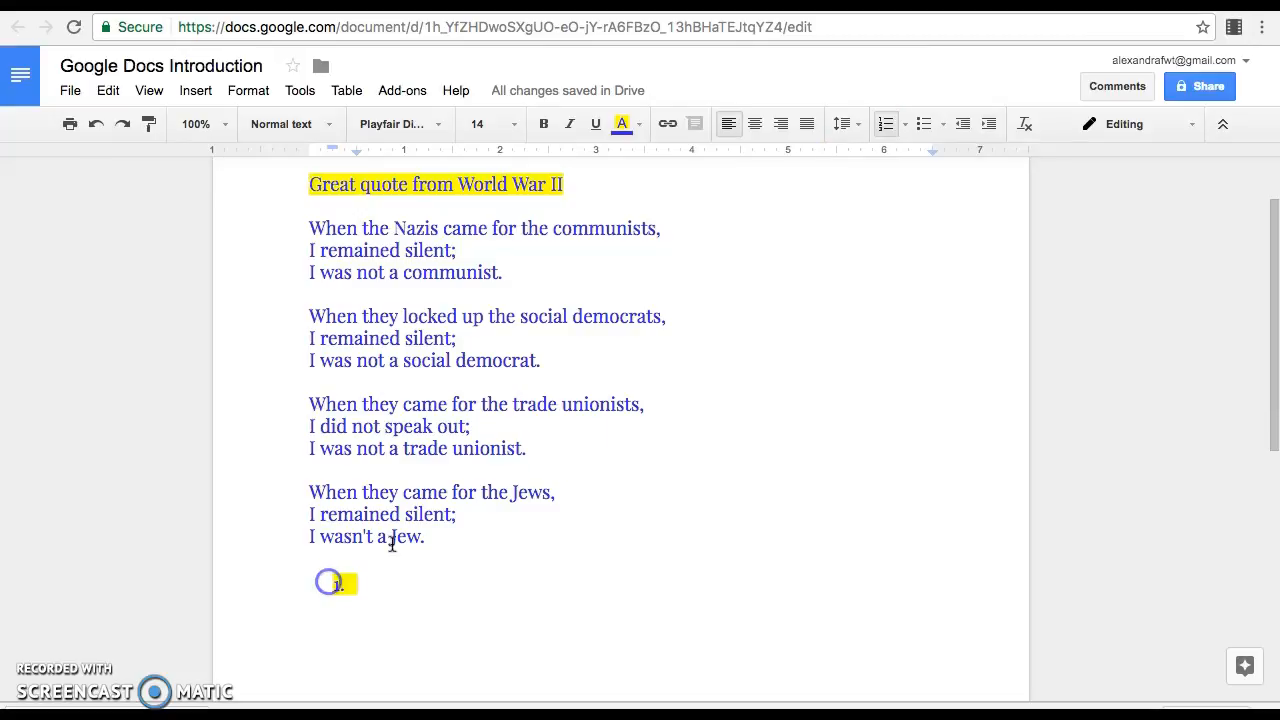
{"action": "left_click", "coordinate": [925, 123]}
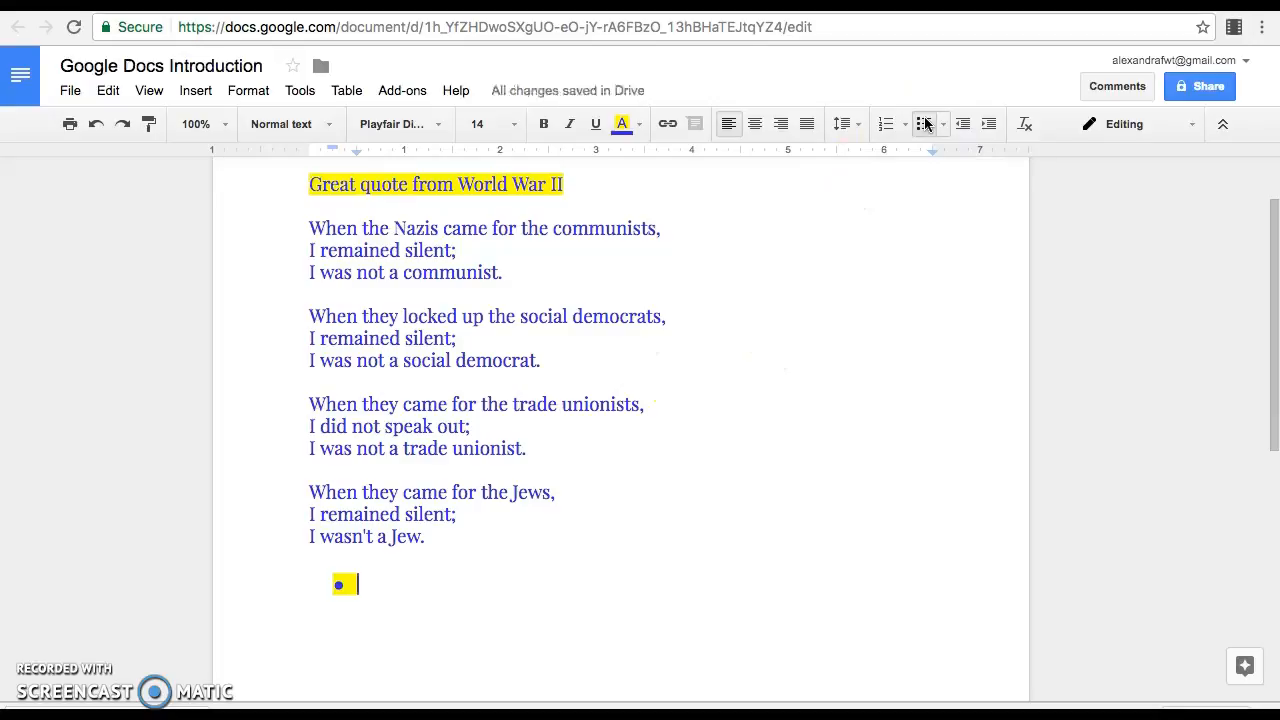
{"action": "type", "text": "Martin Niemoller"}
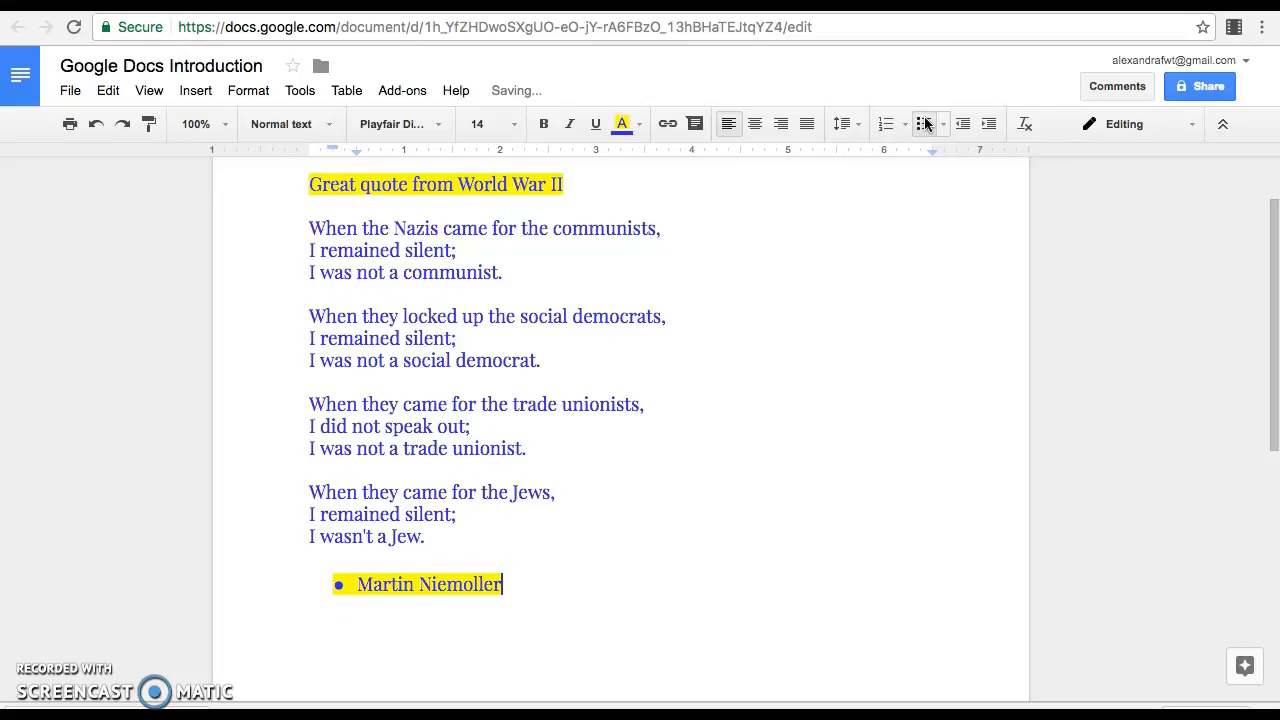
Add an empty second bullet, view the available bullet styles, and delete the empty bullet again
{"action": "key", "text": "Return"}
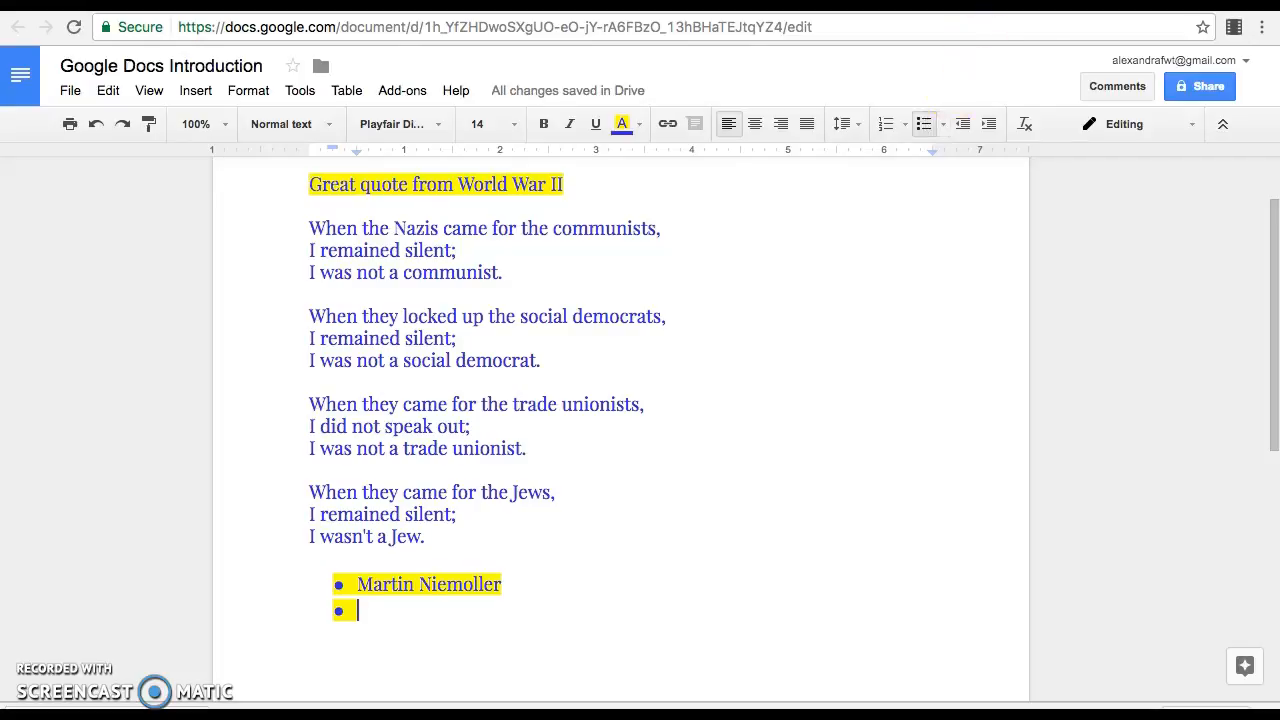
{"action": "left_click", "coordinate": [944, 125]}
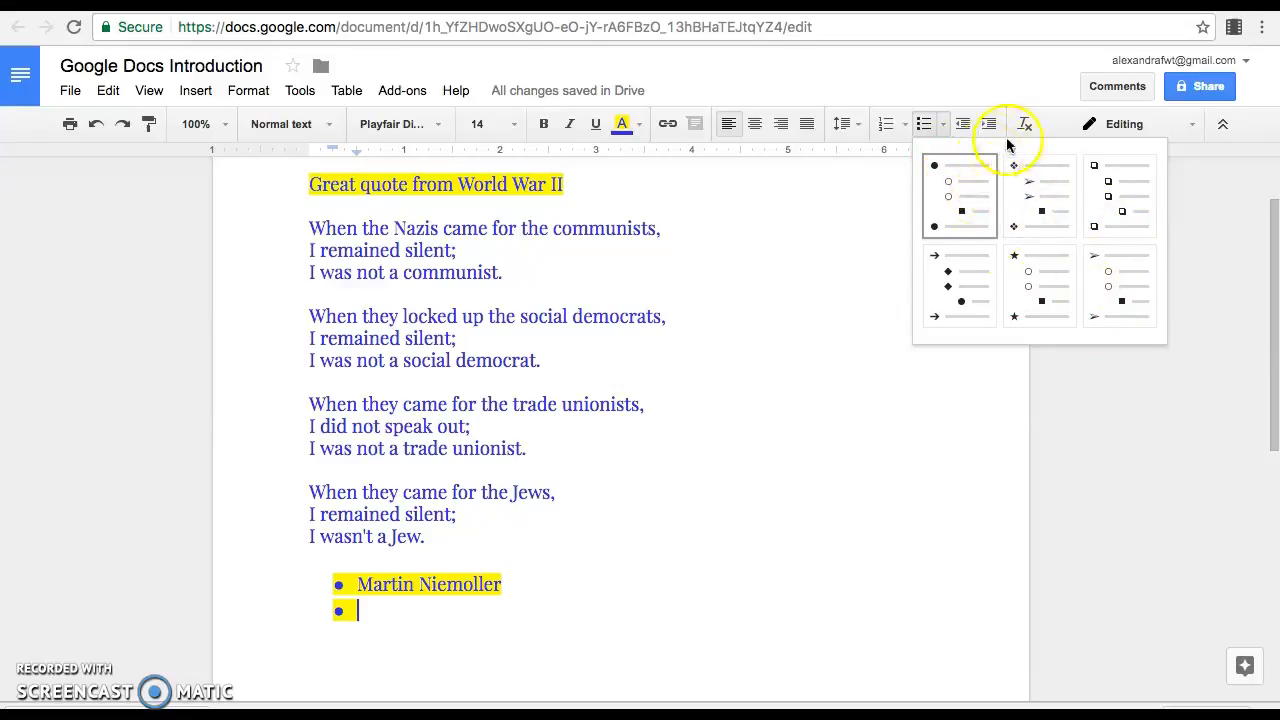
{"action": "left_click", "coordinate": [808, 181]}
{"action": "key", "text": "BackSpace"}
{"action": "key", "text": "BackSpace"}
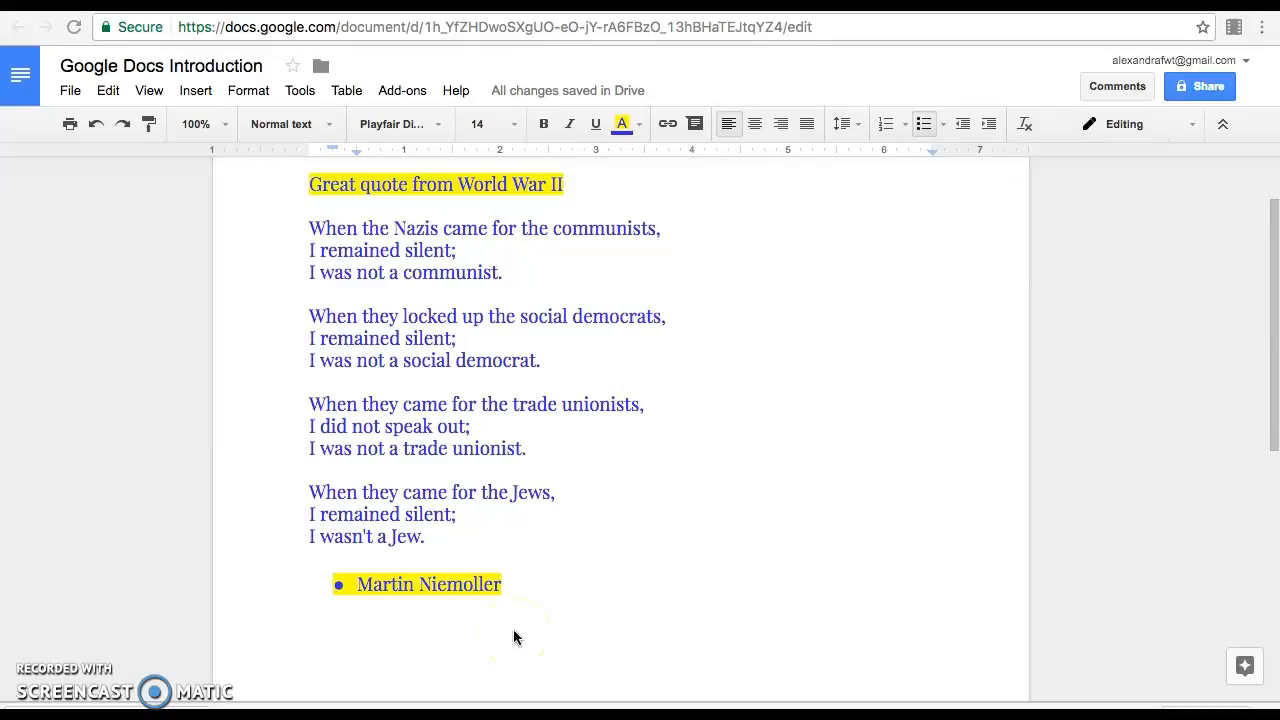
Look up the bulleted name "Martin Niemoller" with Explore
{"action": "left_click", "coordinate": [512, 580]}
{"action": "left_click", "coordinate": [504, 584]}
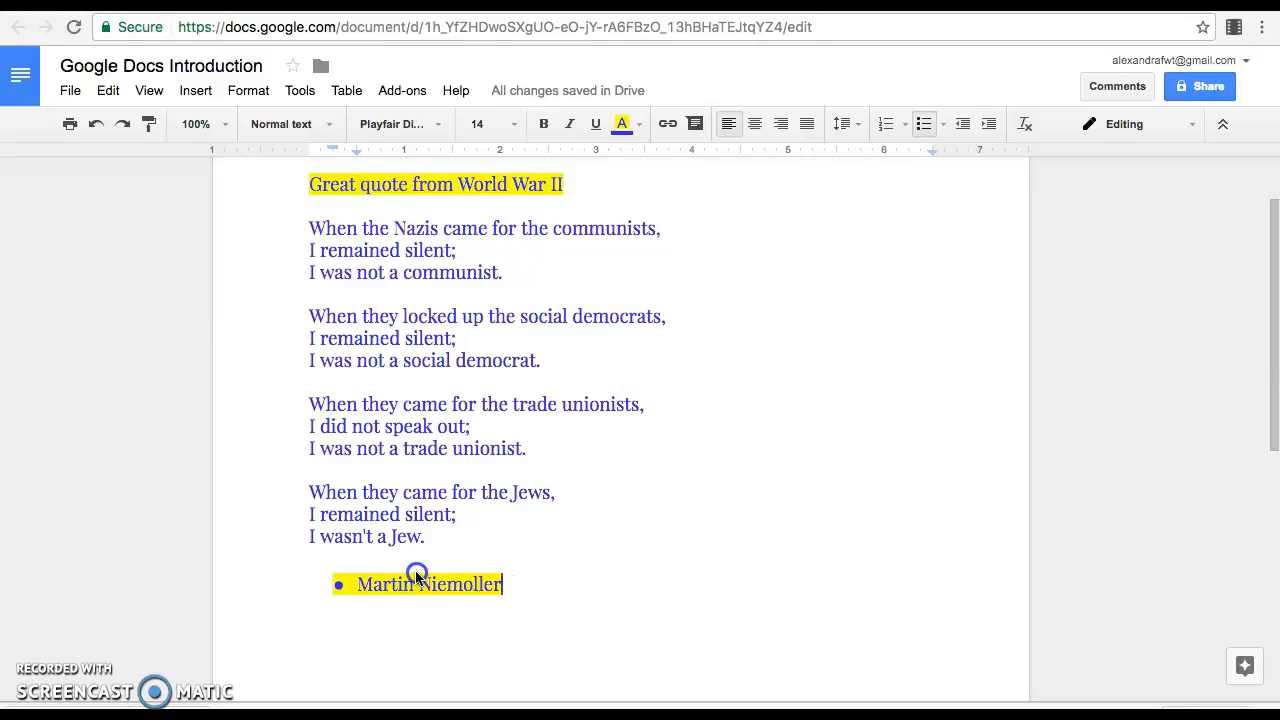
{"action": "left_click_drag", "start_coordinate": [337, 581], "coordinate": [510, 588]}
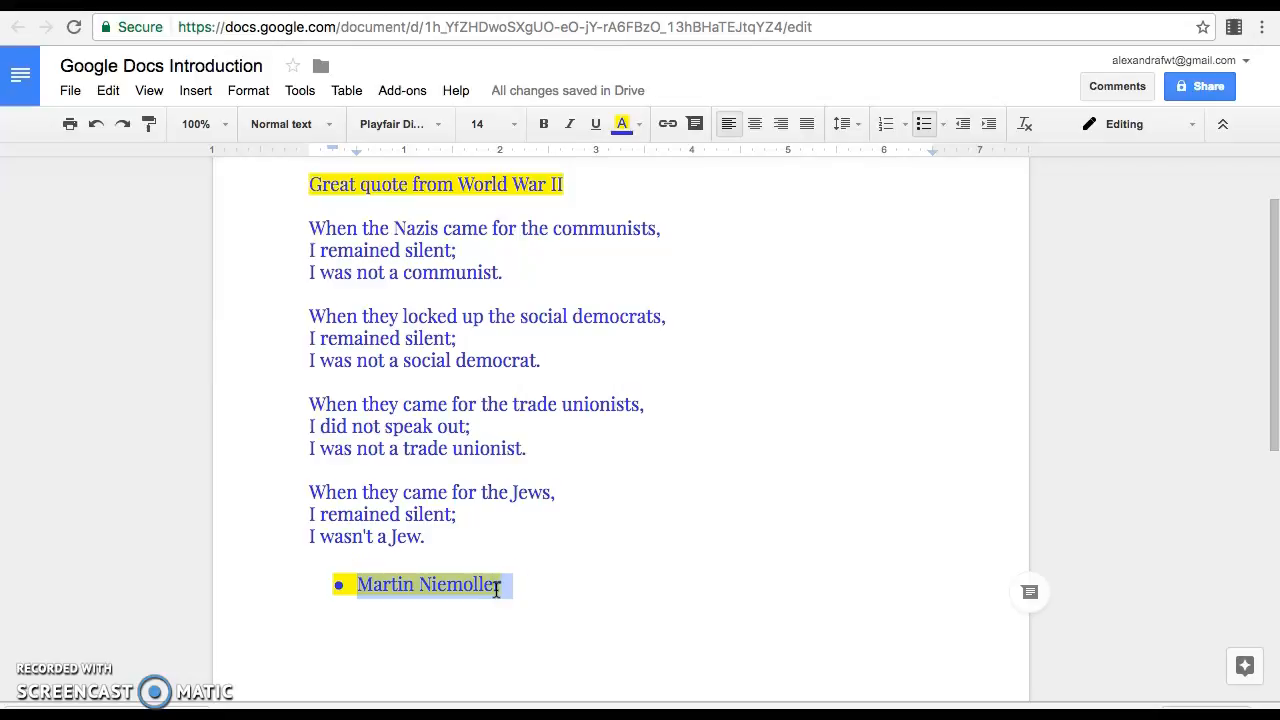
{"action": "right_click", "coordinate": [496, 589]}
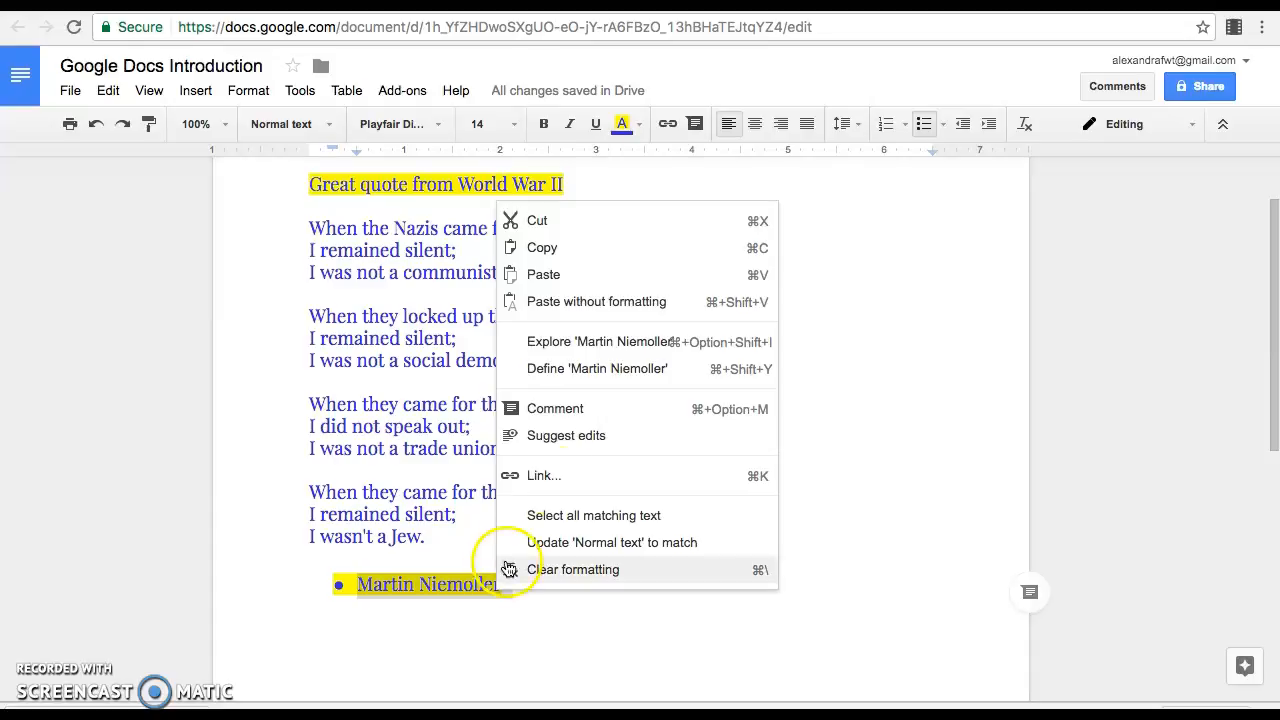
{"action": "left_click", "coordinate": [620, 345]}
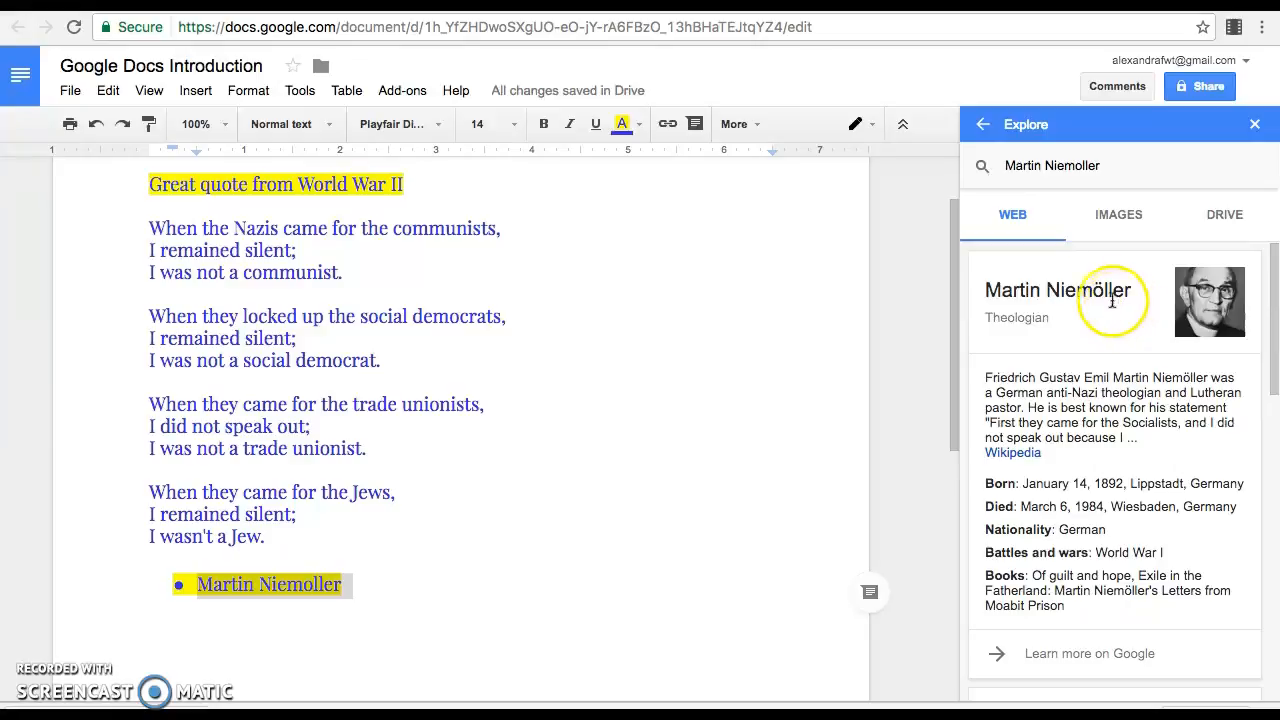
Replace the bulleted surname "Niemoller" with the spelling "Niemöller" copied from the Explore web result
{"action": "left_click", "coordinate": [1051, 293]}
{"action": "left_click_drag", "start_coordinate": [1051, 293], "coordinate": [1131, 289]}
{"action": "key", "text": "ctrl+c"}
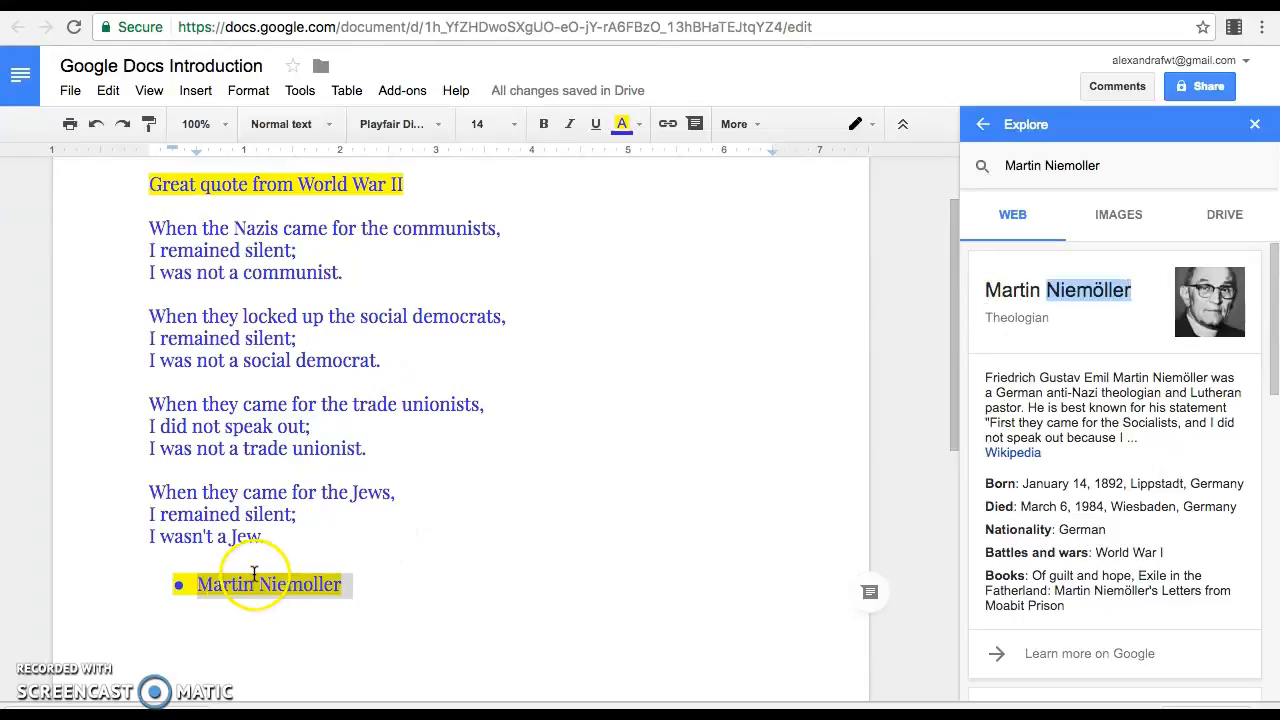
{"action": "left_click", "coordinate": [262, 587]}
{"action": "left_click_drag", "start_coordinate": [262, 587], "coordinate": [347, 587]}
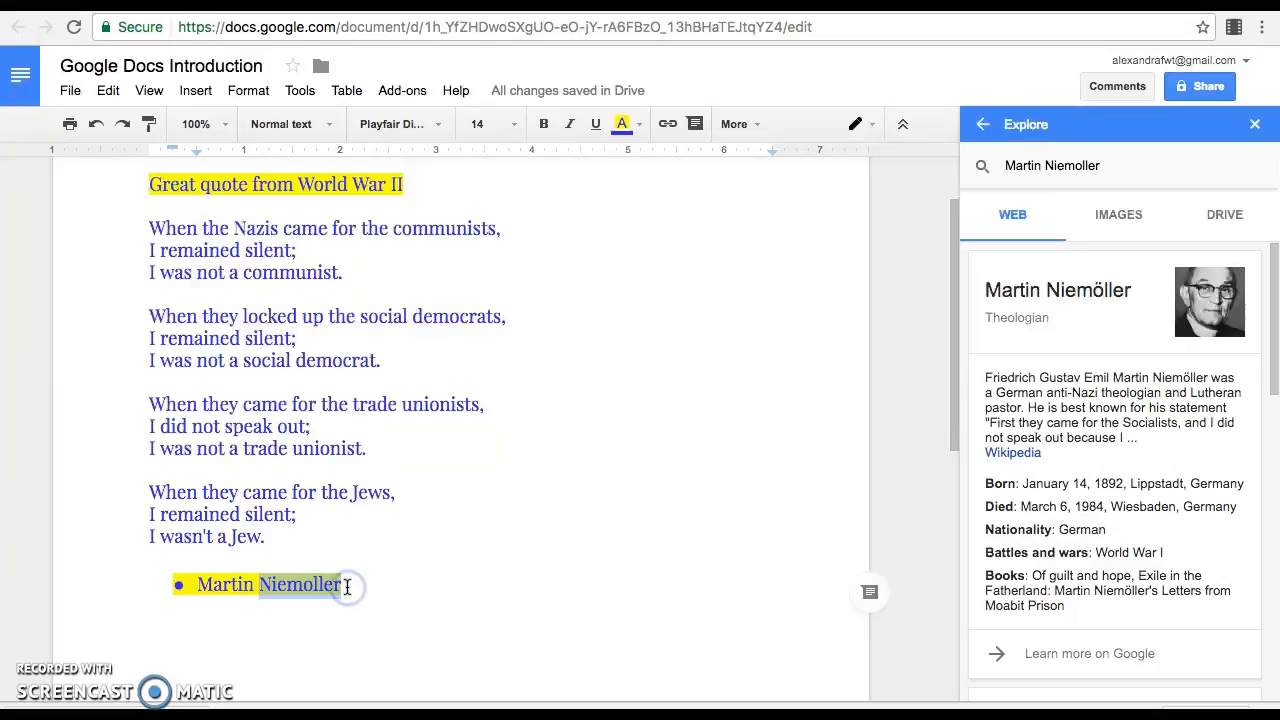
{"action": "key", "text": "ctrl+v"}
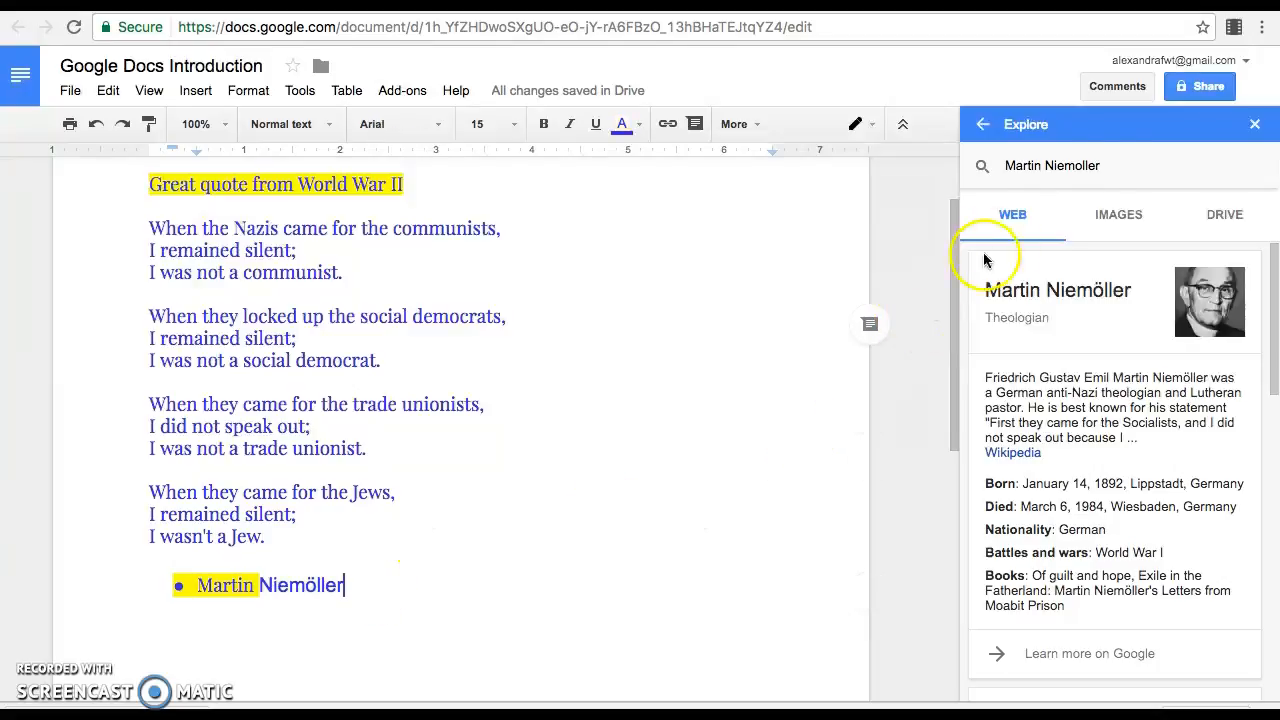
Browse the Explore image results for Martin Niemoller and insert the first portrait photo below the bulleted name
{"action": "left_click", "coordinate": [1118, 212]}
{"action": "scroll", "coordinate": [1000, 384], "scroll_direction": "down", "scroll_amount": 4}
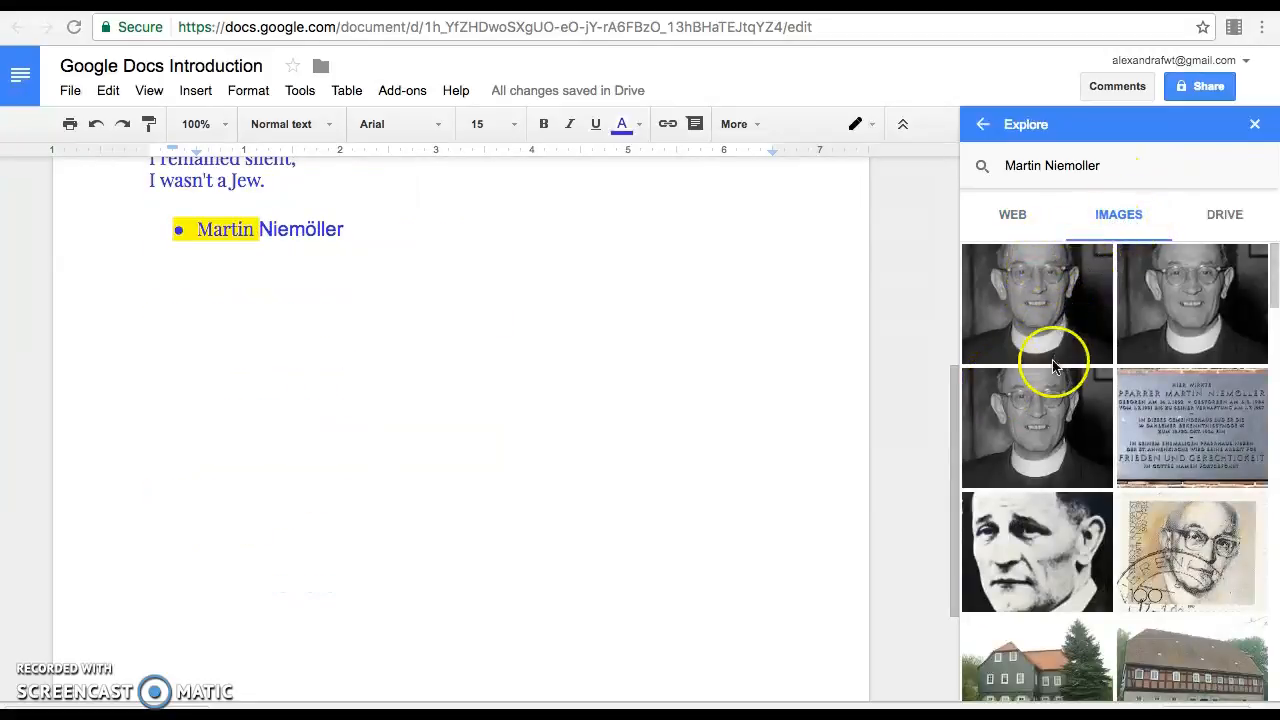
{"action": "scroll", "coordinate": [1052, 367], "scroll_direction": "down", "scroll_amount": 1}
{"action": "scroll", "coordinate": [1052, 367], "scroll_direction": "down", "scroll_amount": 8}
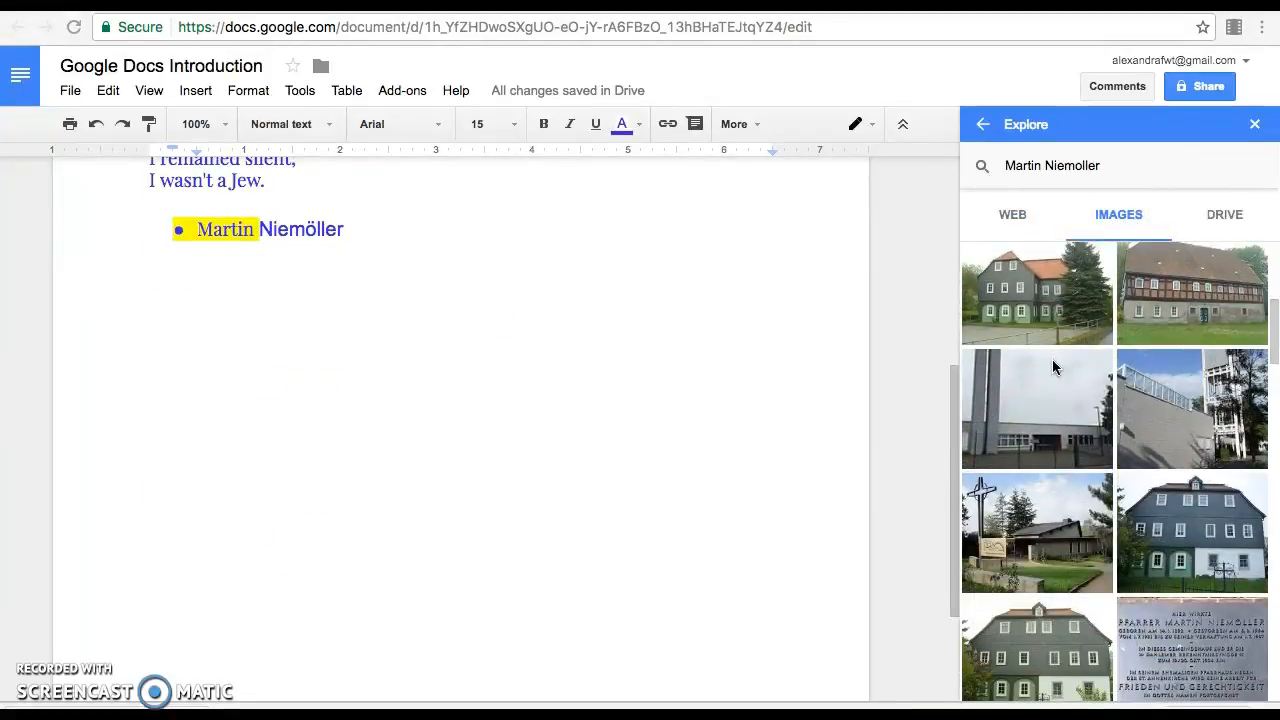
{"action": "scroll", "coordinate": [1052, 367], "scroll_direction": "up", "scroll_amount": 6}
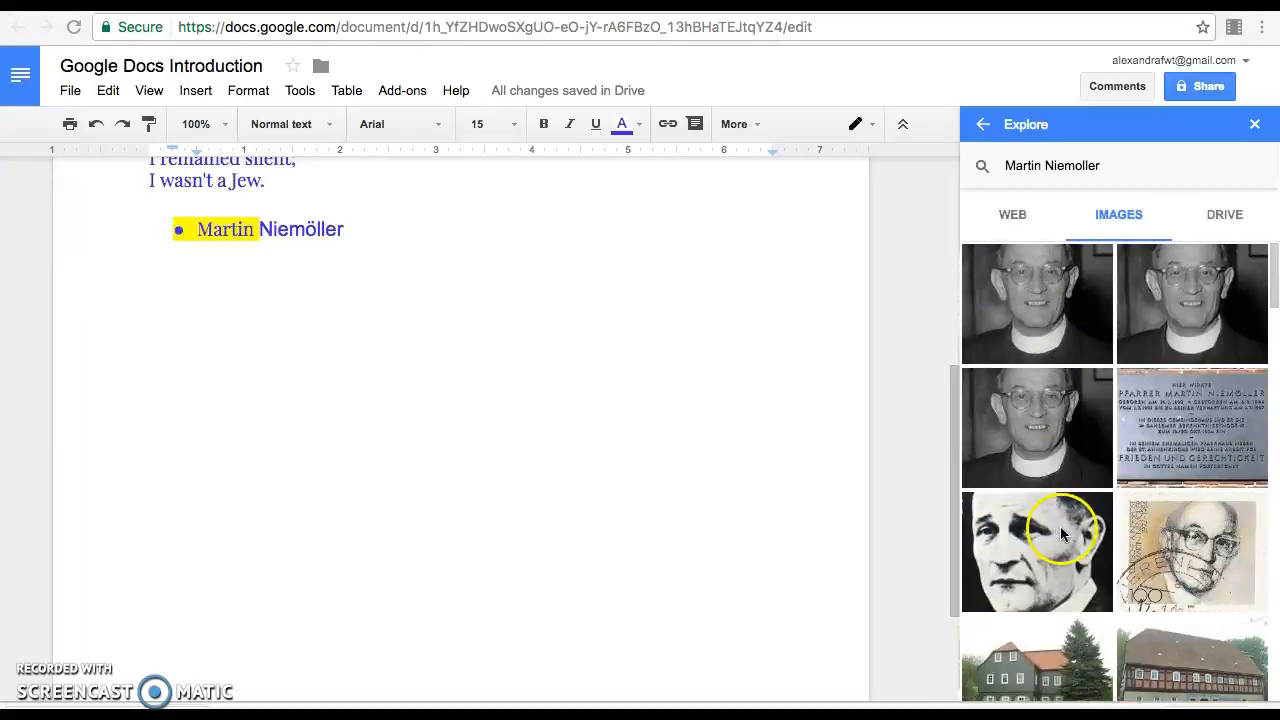
{"action": "left_click", "coordinate": [1085, 271]}
{"action": "mouse_move", "coordinate": [1087, 280]}
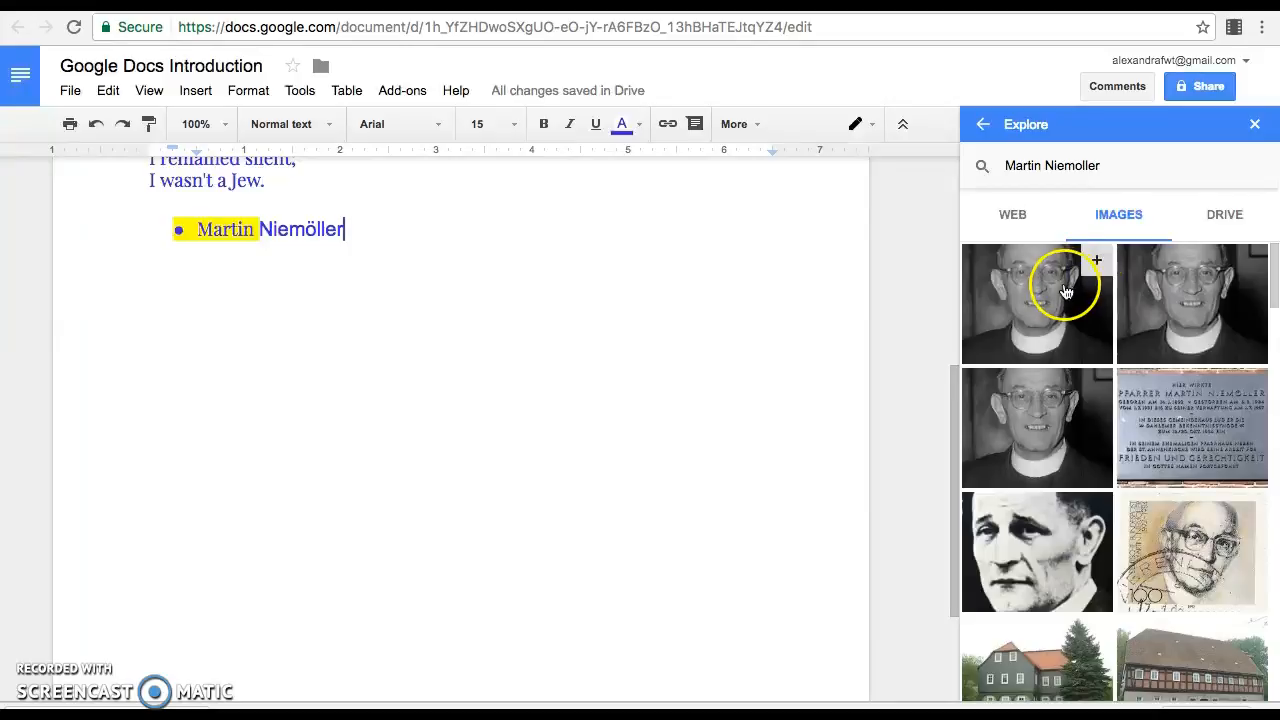
{"action": "left_click", "coordinate": [1096, 262]}
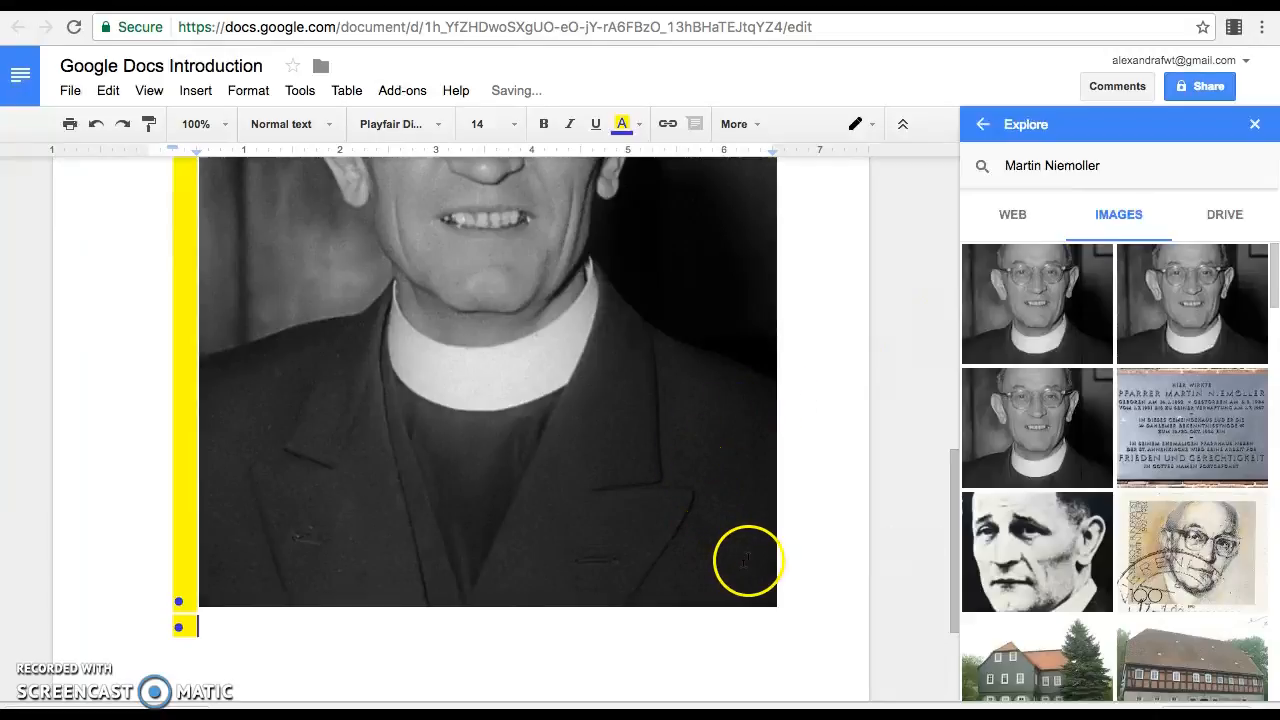
Shrink the inserted portrait proportionally to about 3 inches wide on the ruler
{"action": "left_click", "coordinate": [774, 606]}
{"action": "left_click_drag", "start_coordinate": [774, 606], "coordinate": [415, 218]}
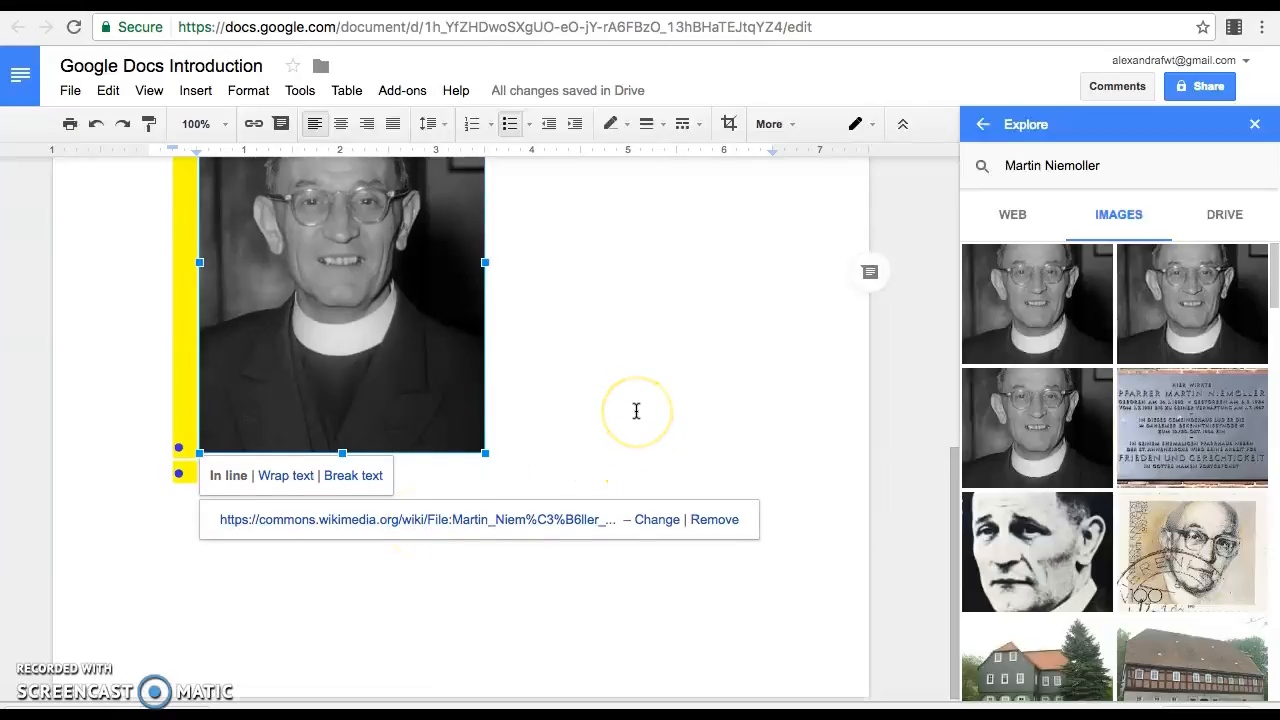
{"action": "scroll", "coordinate": [635, 410], "scroll_direction": "up", "scroll_amount": 1}
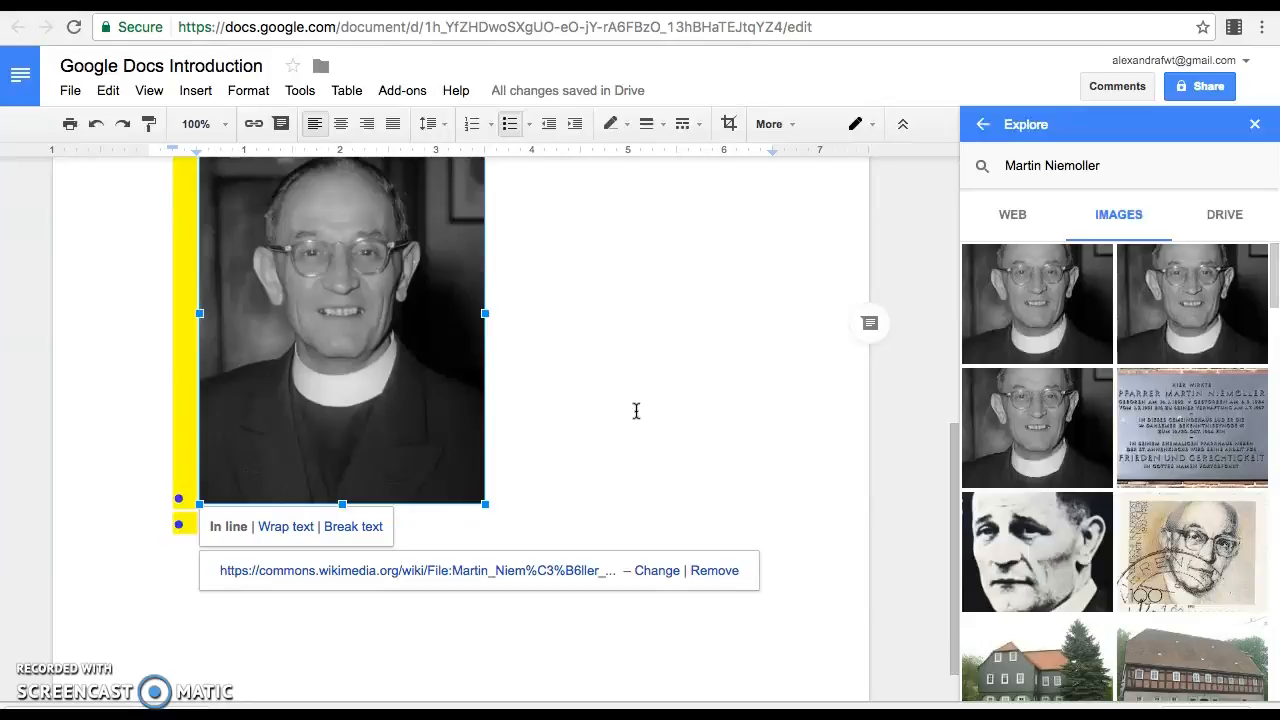
{"action": "scroll", "coordinate": [636, 411], "scroll_direction": "up", "scroll_amount": 3}
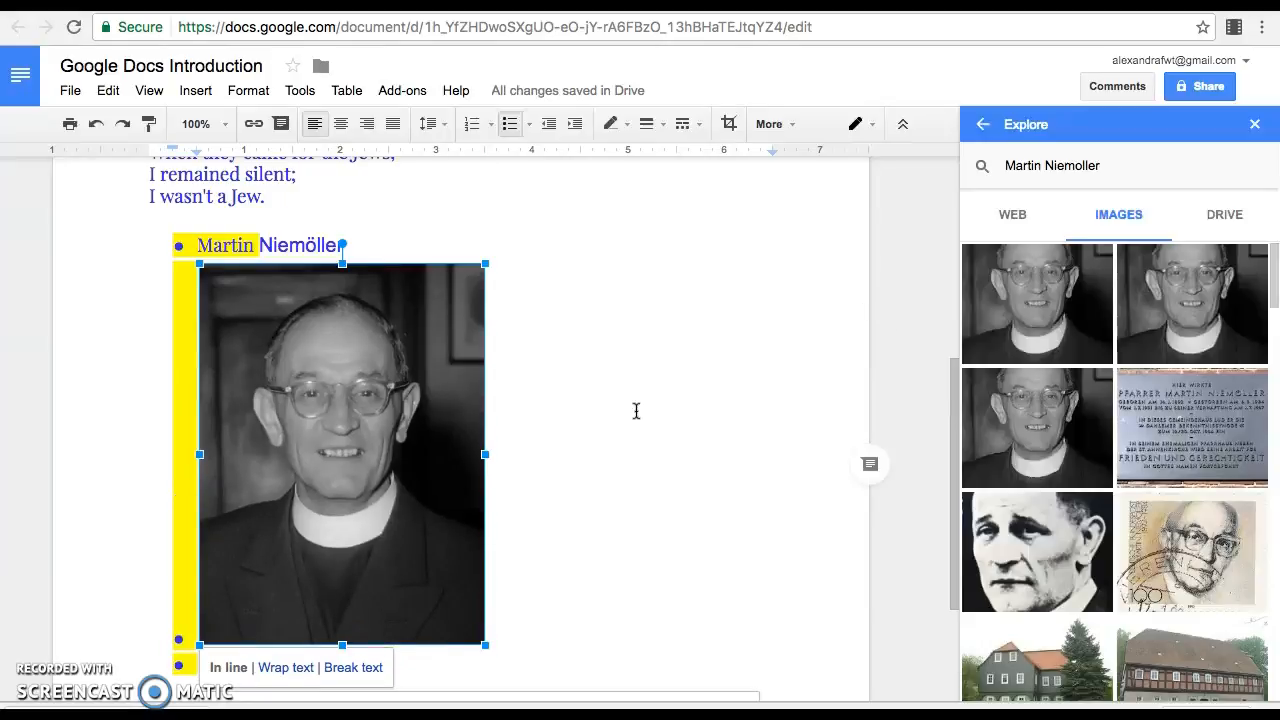